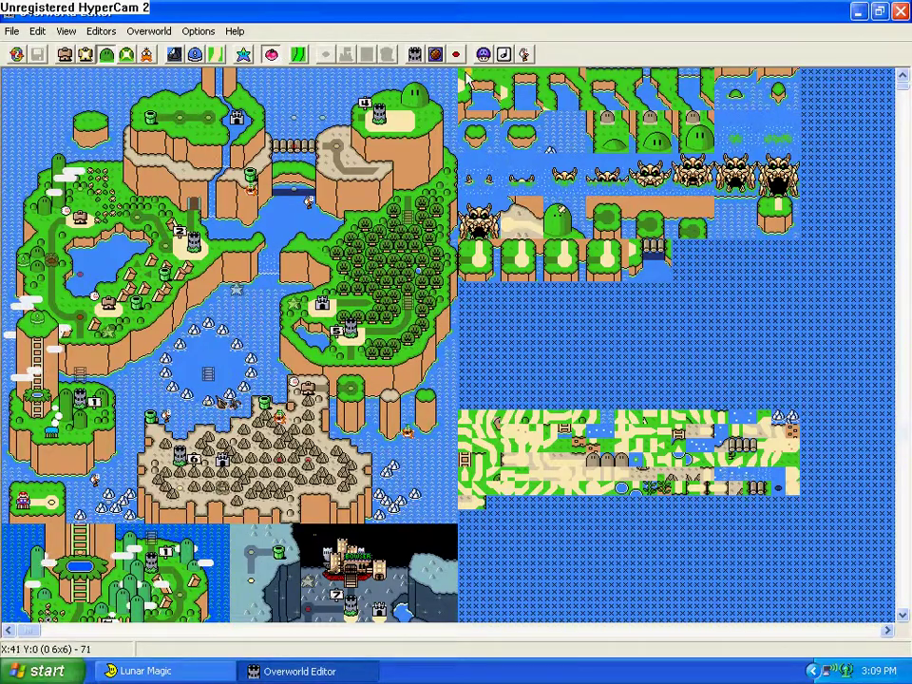
Delete the Layer 2 tiles of the small grass island under Mario in the main map's lower-left corner.
drag(906, 95, 780, 669)
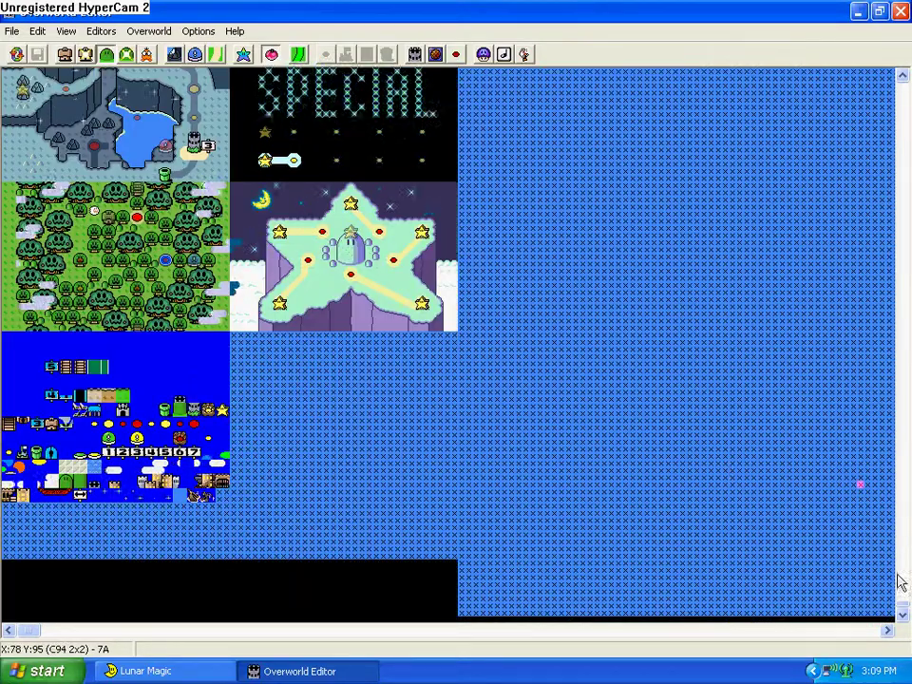
drag(903, 611, 852, 81)
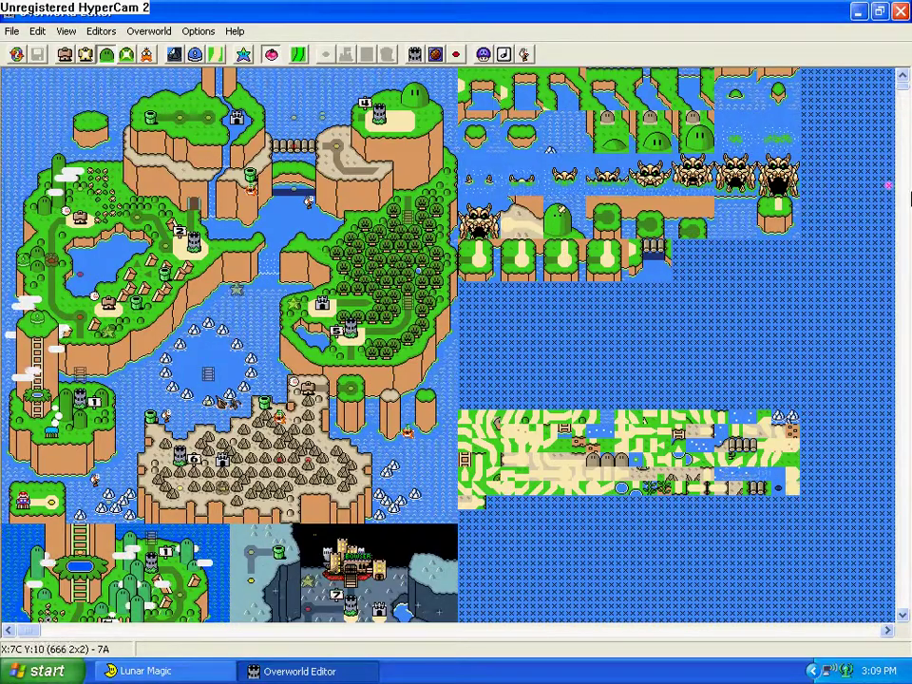
drag(902, 95, 893, 245)
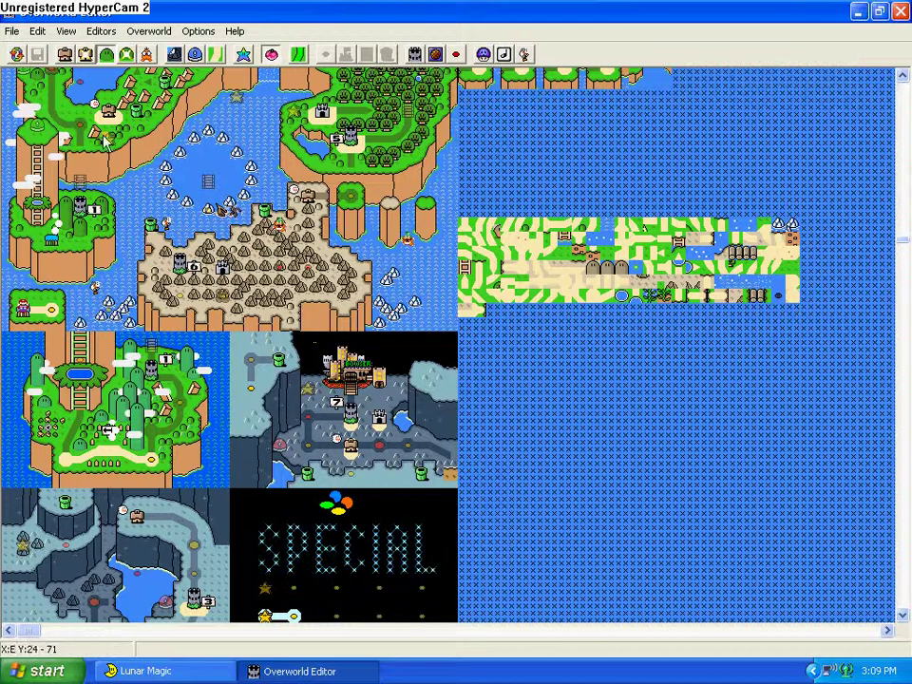
drag(62, 321, 8, 295)
key(Delete)
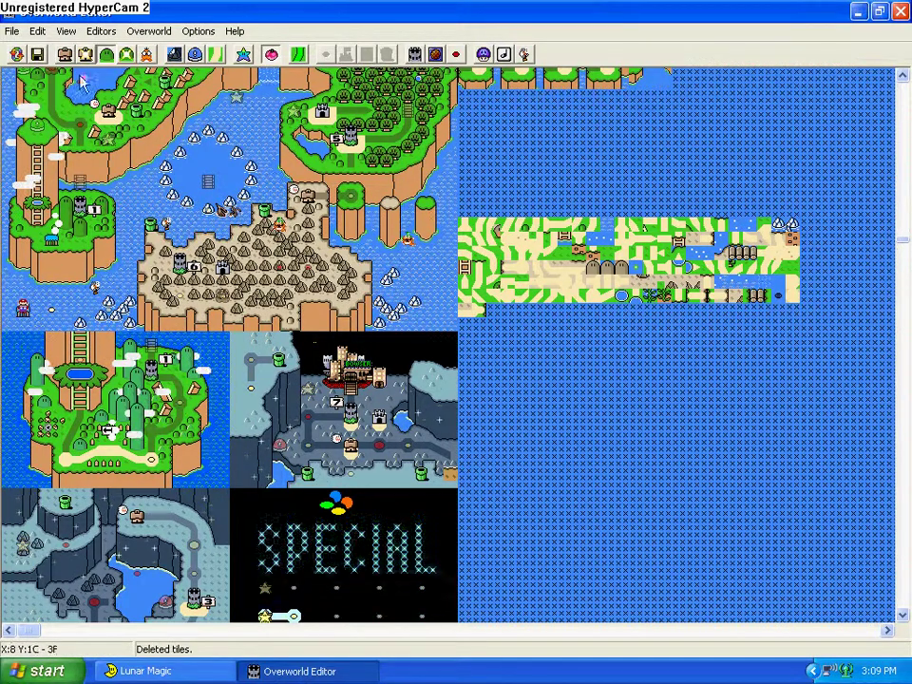
Move the Mario sprite from the main map to the Yoshi's Island submap, and move the house tile beneath it off its spot.
click(147, 57)
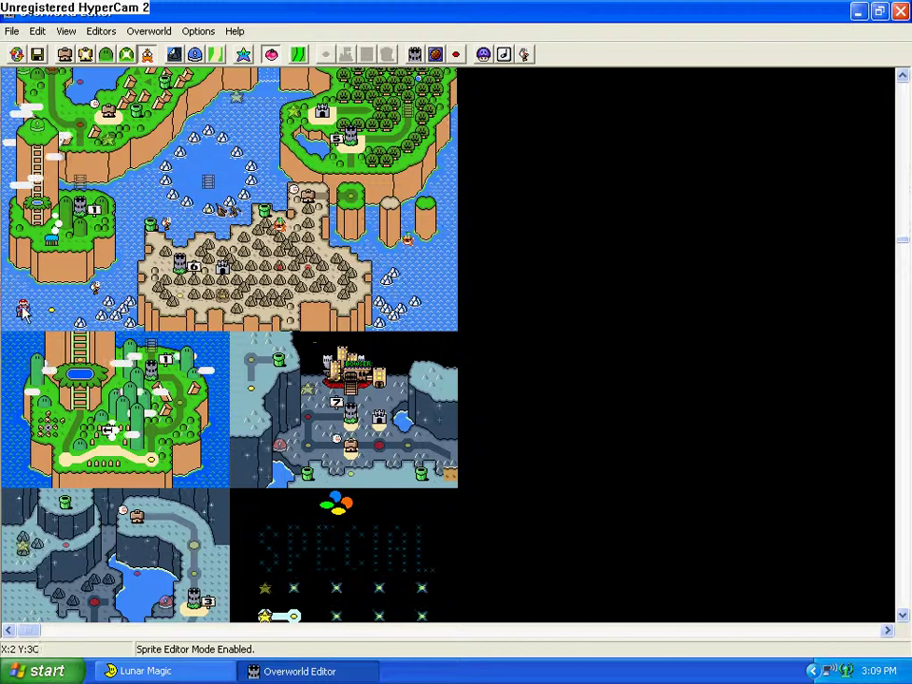
drag(23, 309, 108, 446)
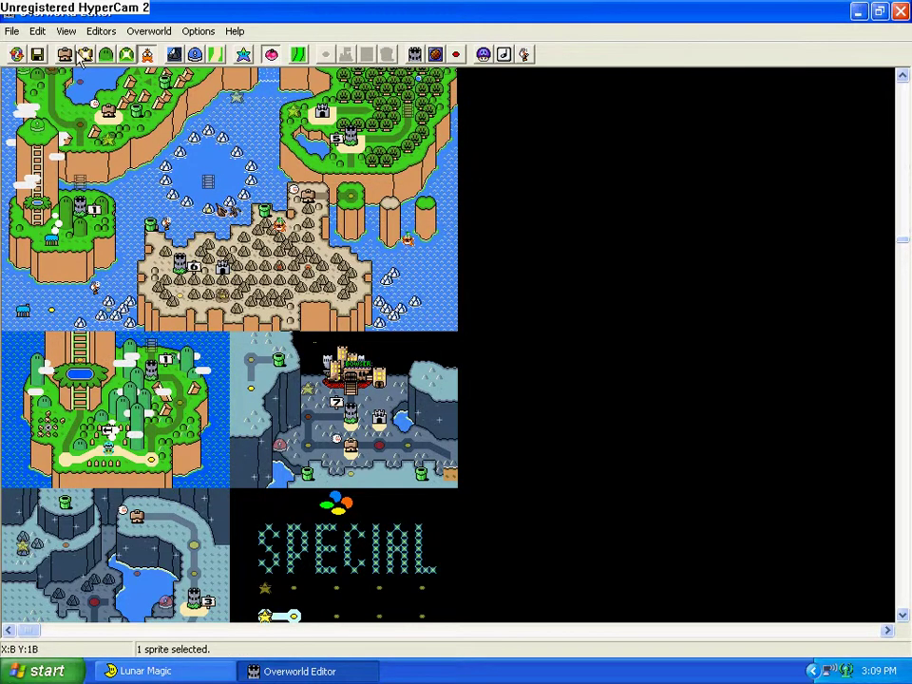
click(36, 32)
click(76, 46)
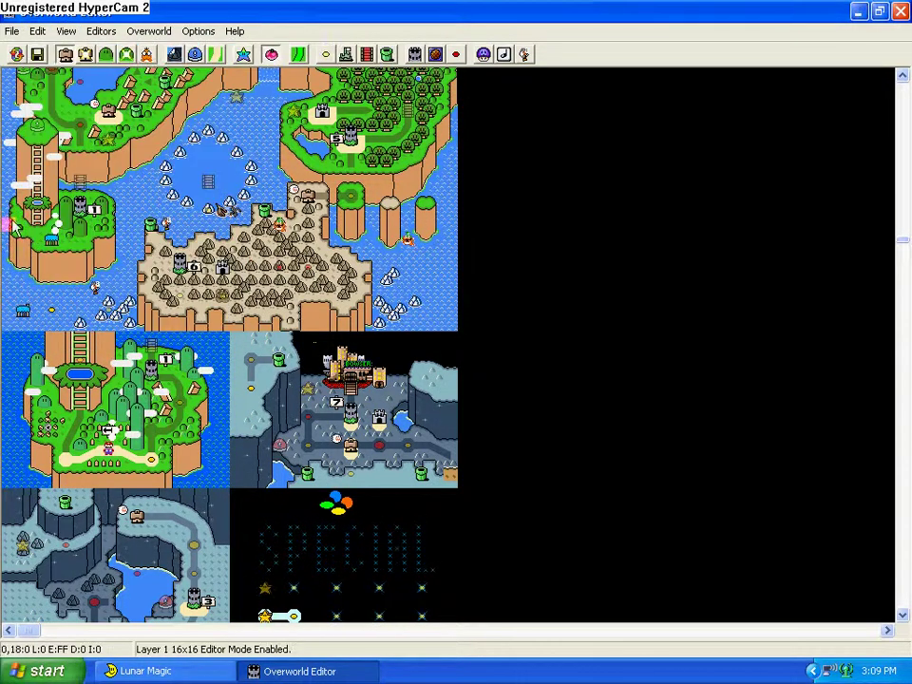
drag(21, 314, 150, 447)
click(136, 418)
Shift the Mario sprite slightly up and to the right so it stands beside the house on Yoshi's Island.
click(146, 54)
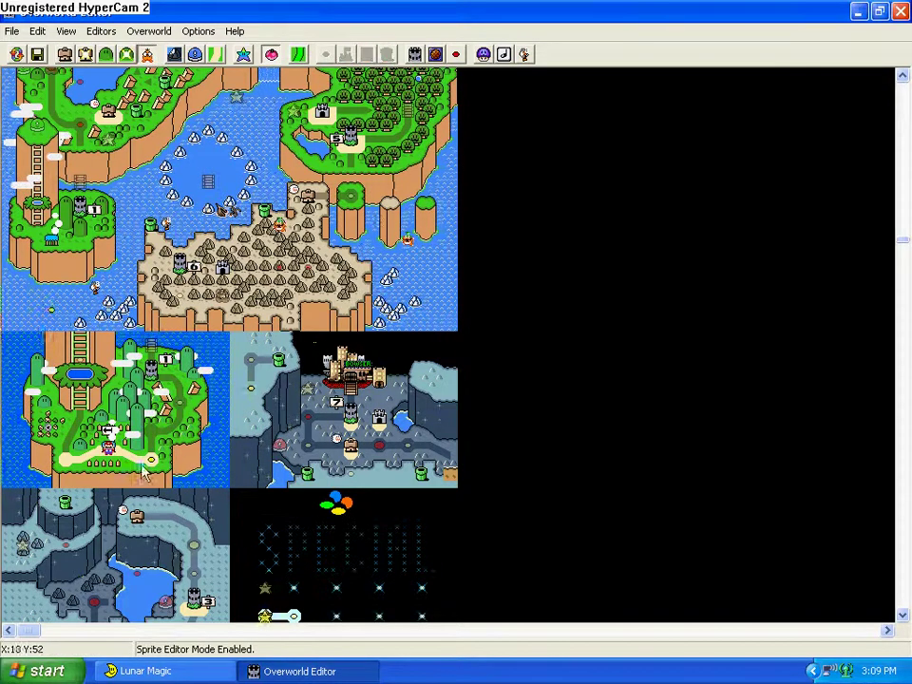
click(112, 449)
mouse_move(106, 451)
mouse_down()
mouse_move(111, 440)
mouse_move(95, 444)
mouse_move(110, 441)
mouse_up()
click(136, 441)
click(129, 443)
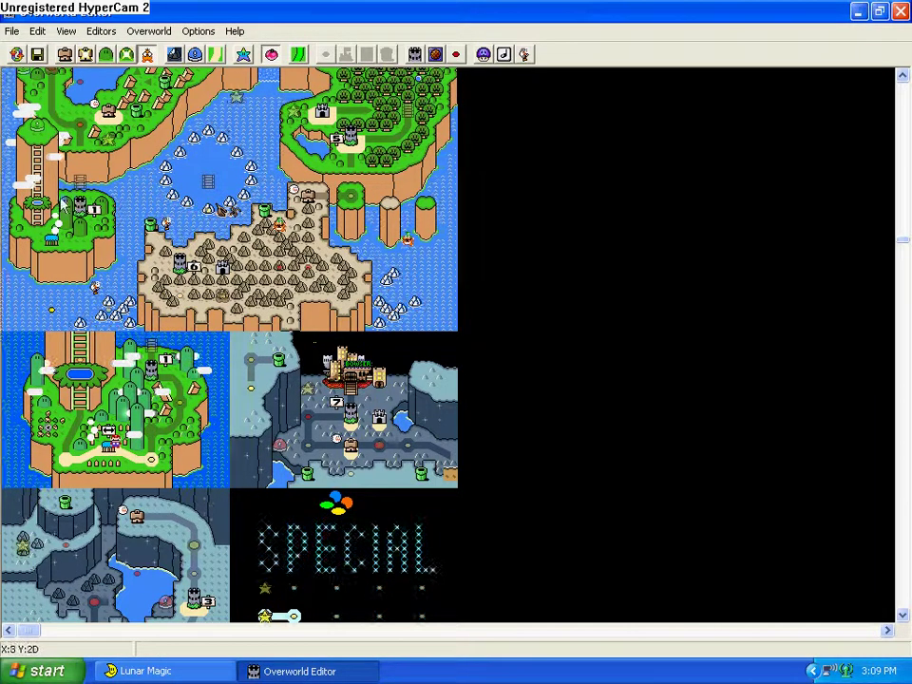
Delete all Layer 1 16x16 level tiles from the Yoshi's Island submap.
click(64, 55)
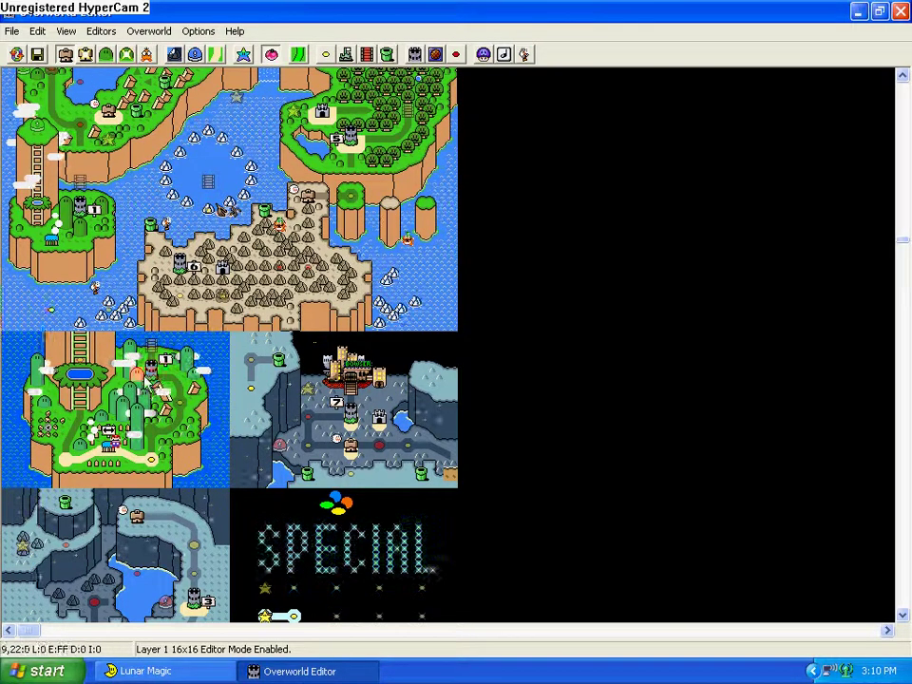
click(152, 372)
click(152, 372)
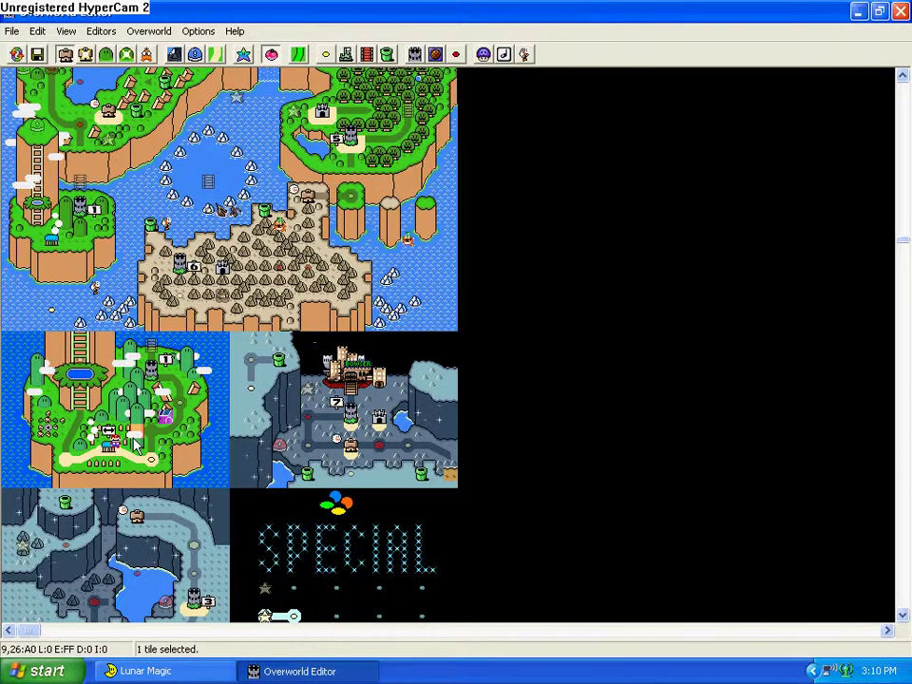
click(130, 444)
drag(134, 438, 123, 392)
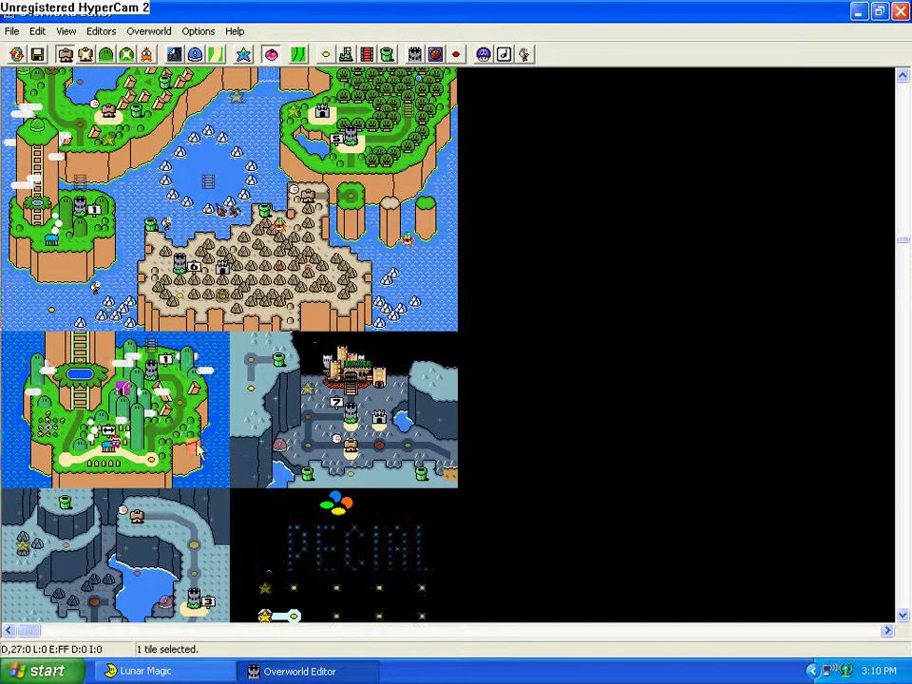
drag(201, 471, 55, 382)
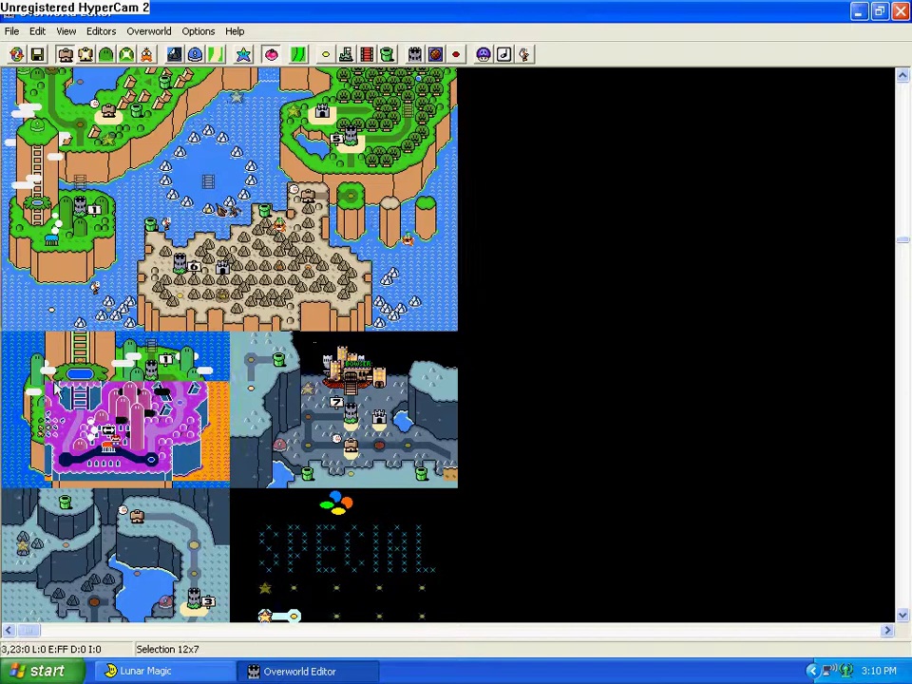
key(Delete)
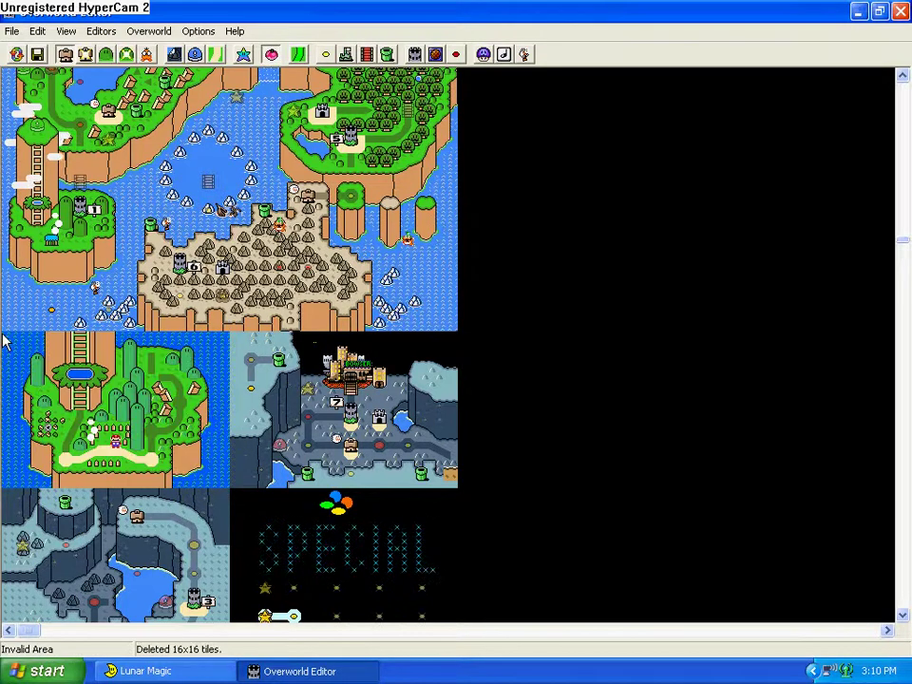
Try to delete the Layer 1 event tiles across the whole Yoshi's Island submap.
click(86, 55)
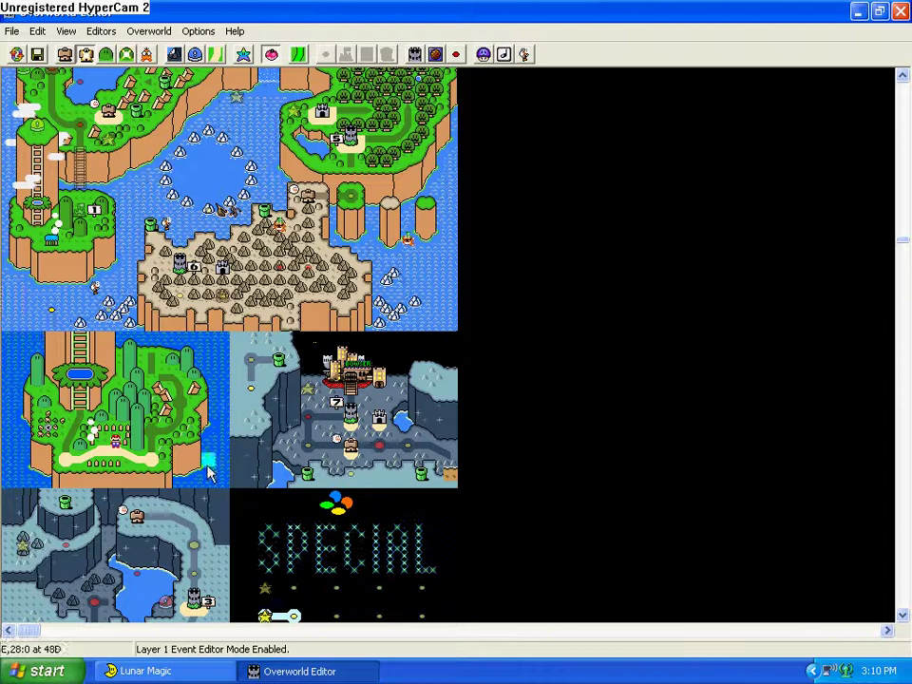
drag(228, 481, 5, 383)
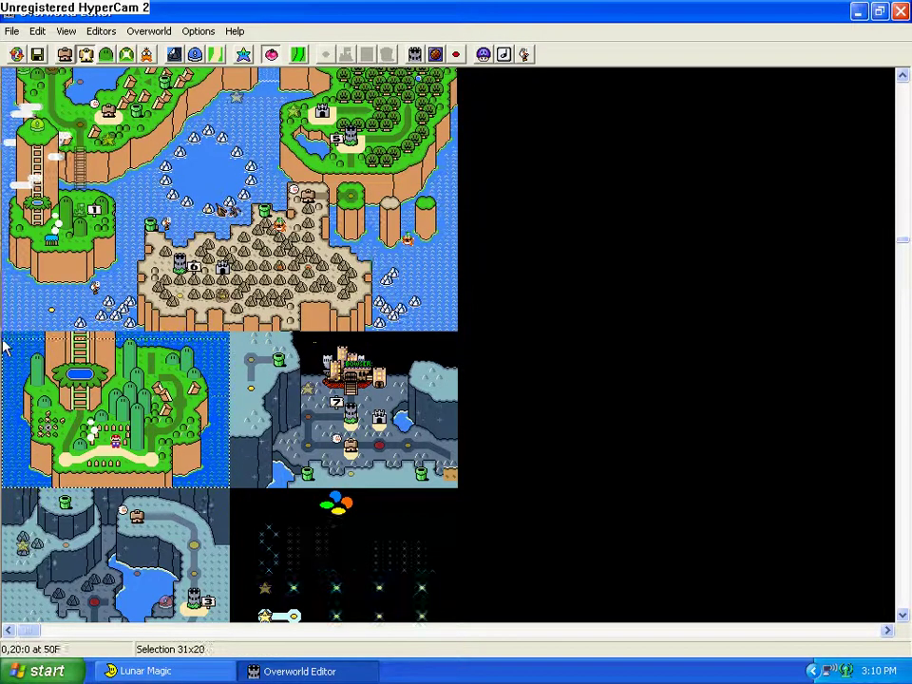
key(Delete)
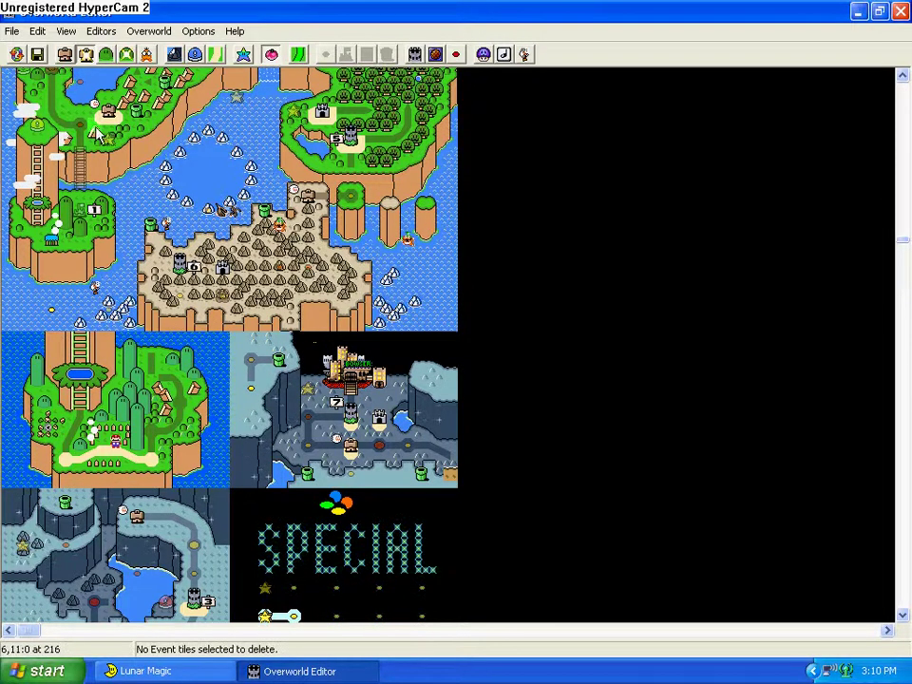
click(37, 31)
click(182, 10)
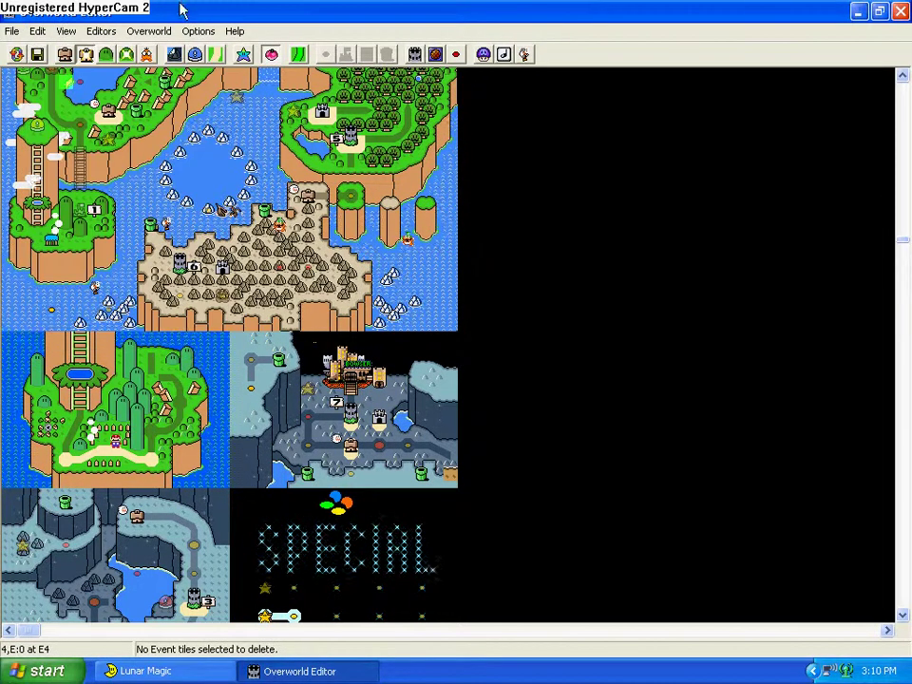
click(83, 55)
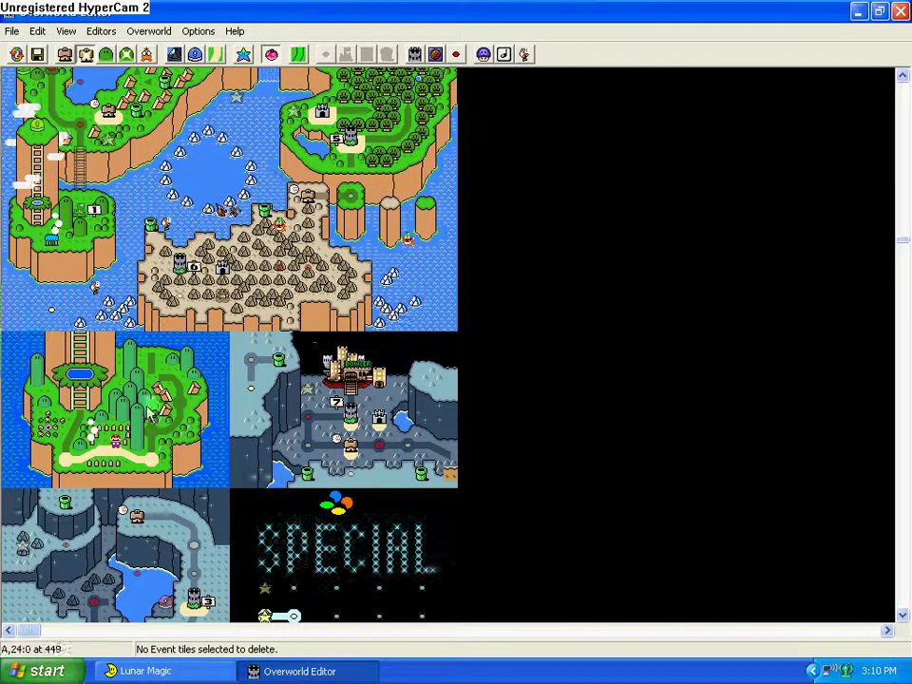
Delete all Layer 2 8x8 tiles of the Yoshi's Island submap, leaving only water.
click(106, 54)
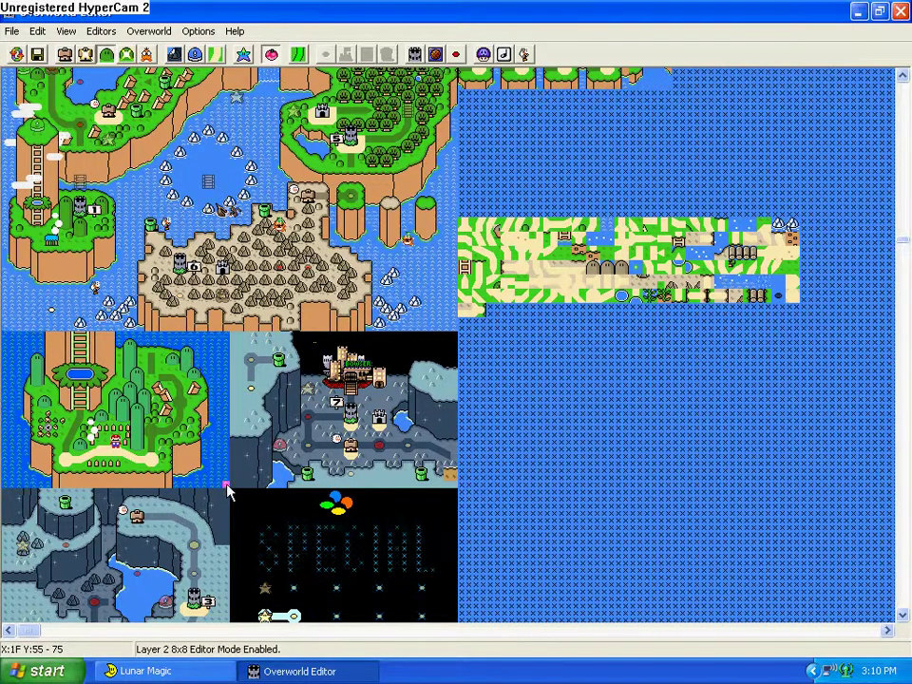
drag(228, 490, 5, 374)
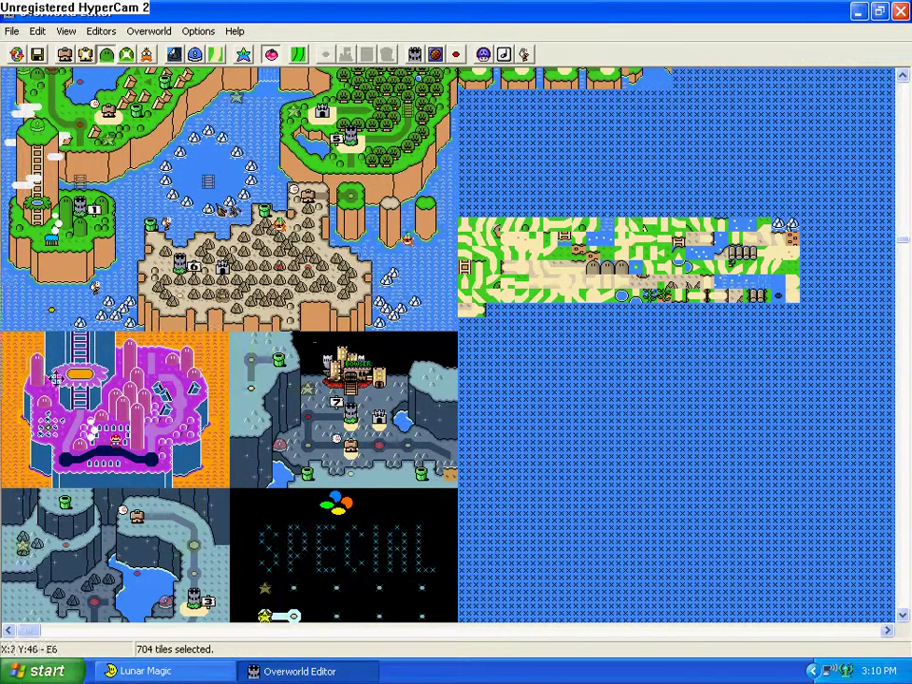
key(Delete)
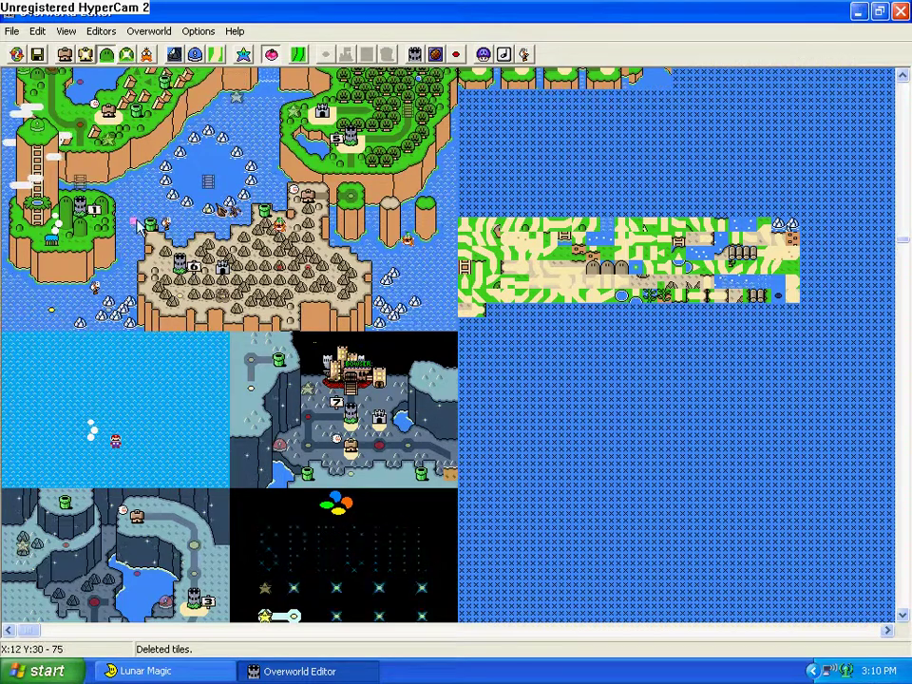
Move the white smoke sprite away from Mario toward the upper-right part of the emptied Yoshi's Island submap.
click(147, 54)
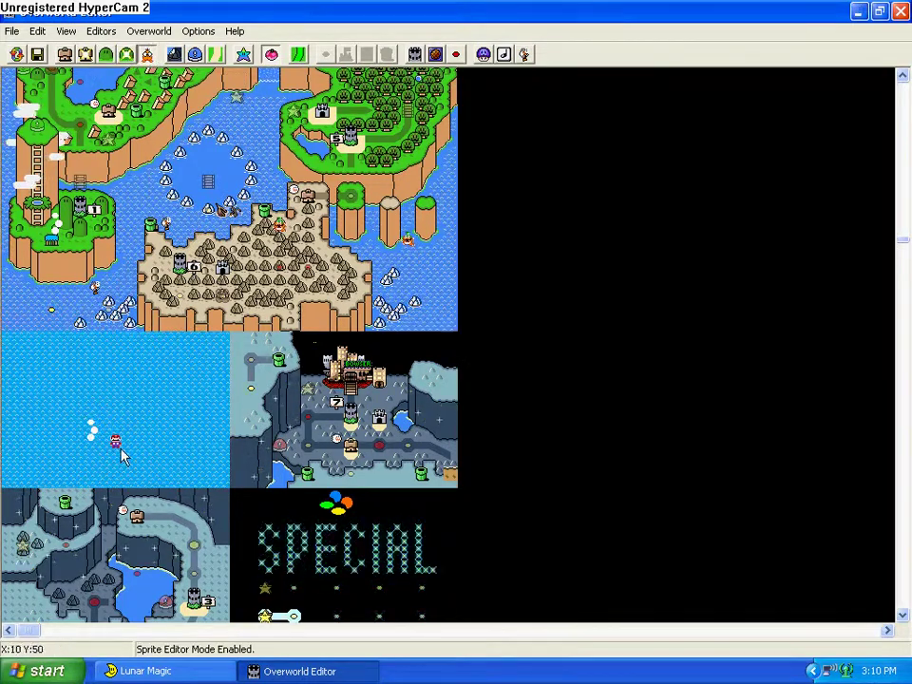
click(91, 429)
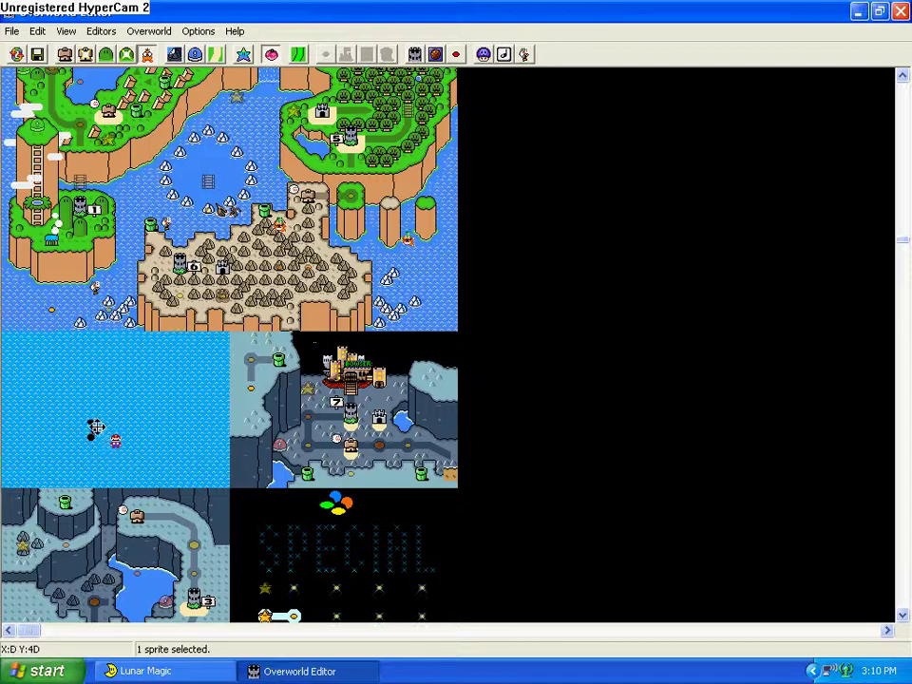
drag(91, 427, 165, 528)
click(85, 490)
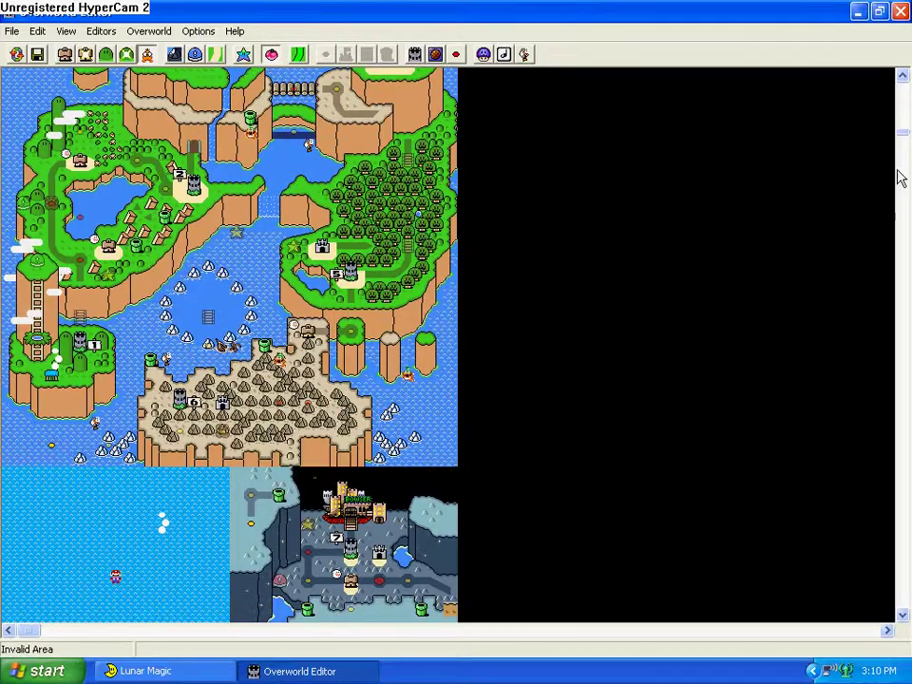
drag(904, 137, 896, 224)
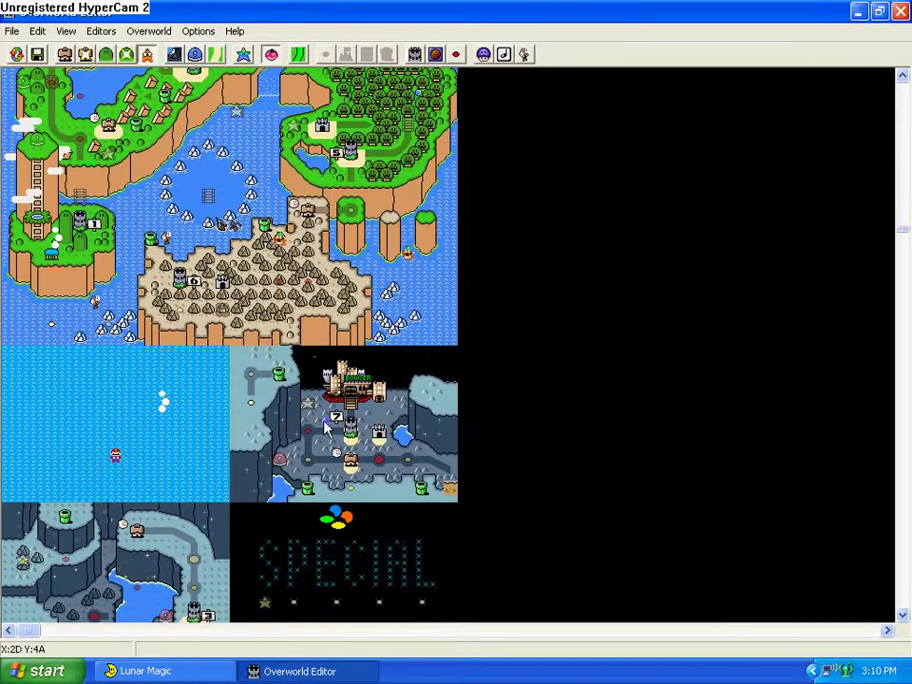
drag(160, 411, 185, 402)
click(141, 407)
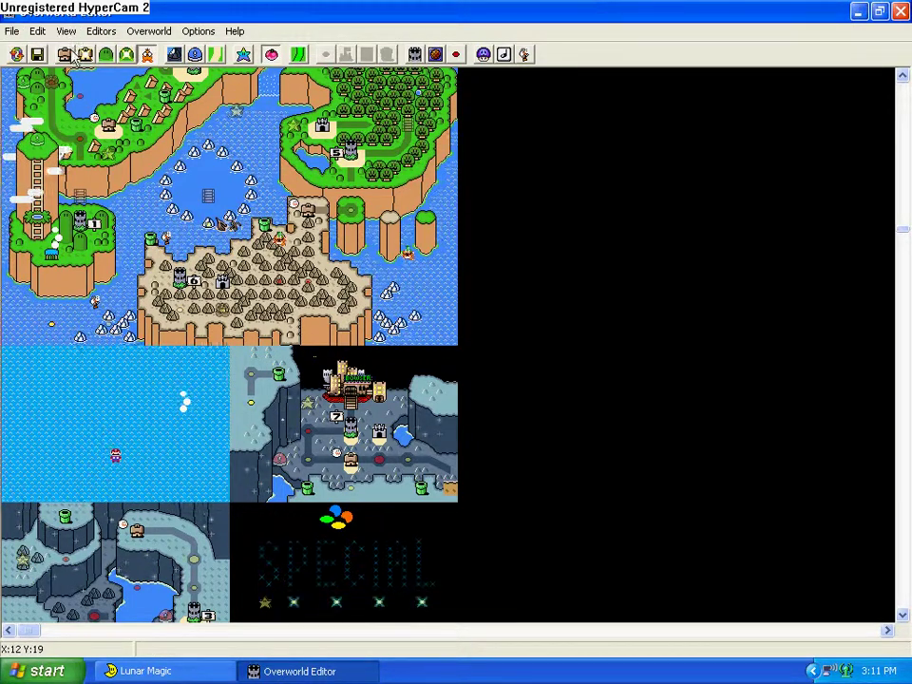
Return to Layer 2 8x8 editing and set the 8x8 overworld tile selector to Palette 4.
click(43, 34)
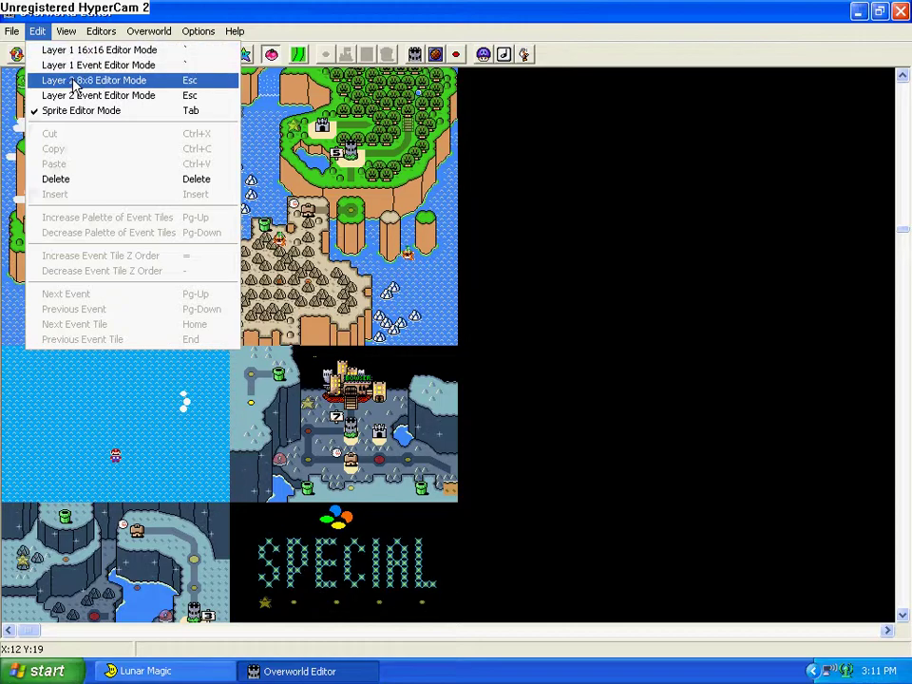
click(80, 84)
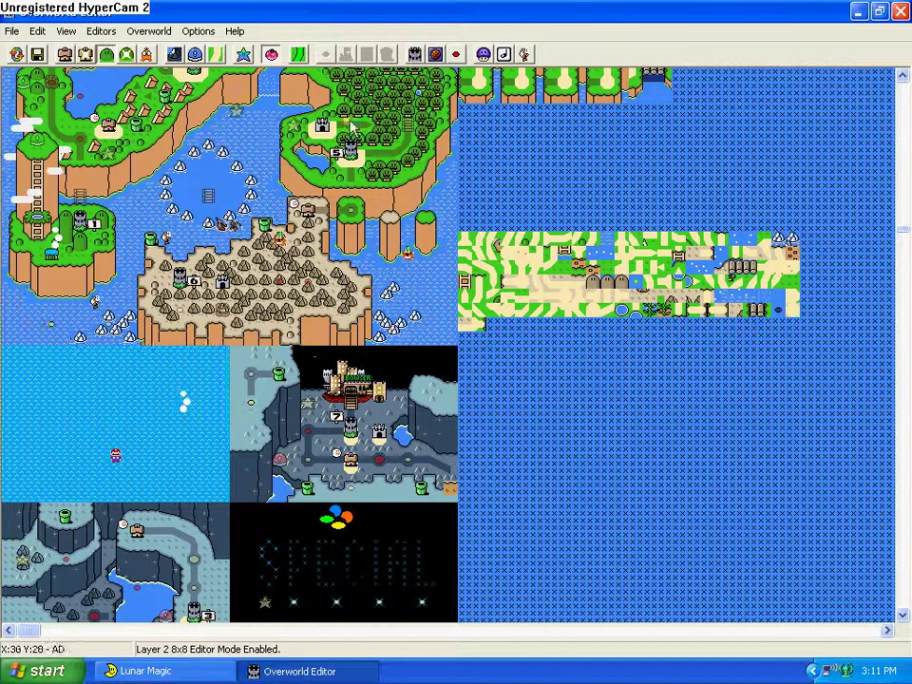
click(175, 55)
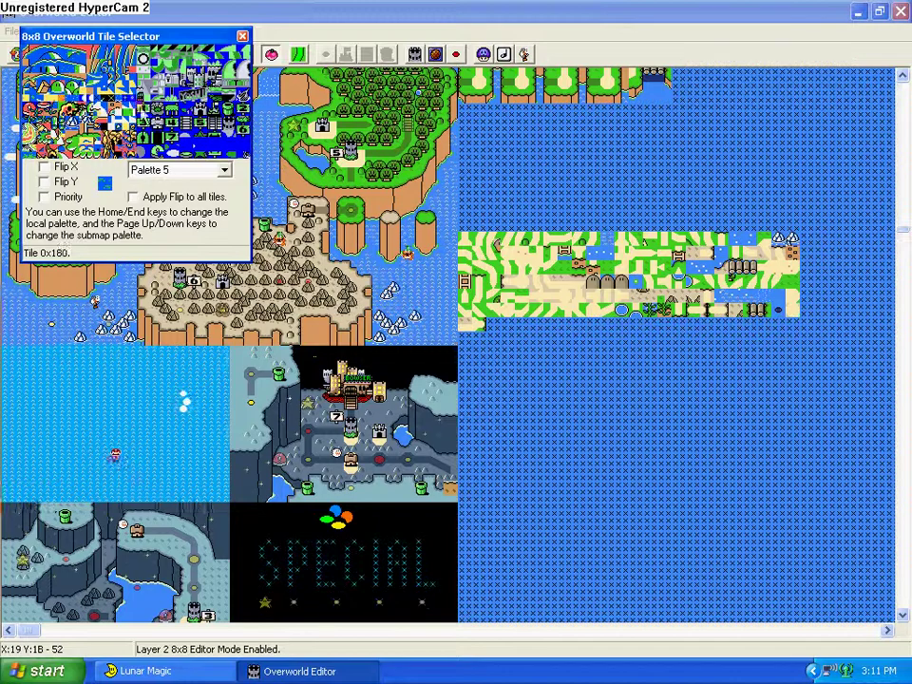
click(175, 187)
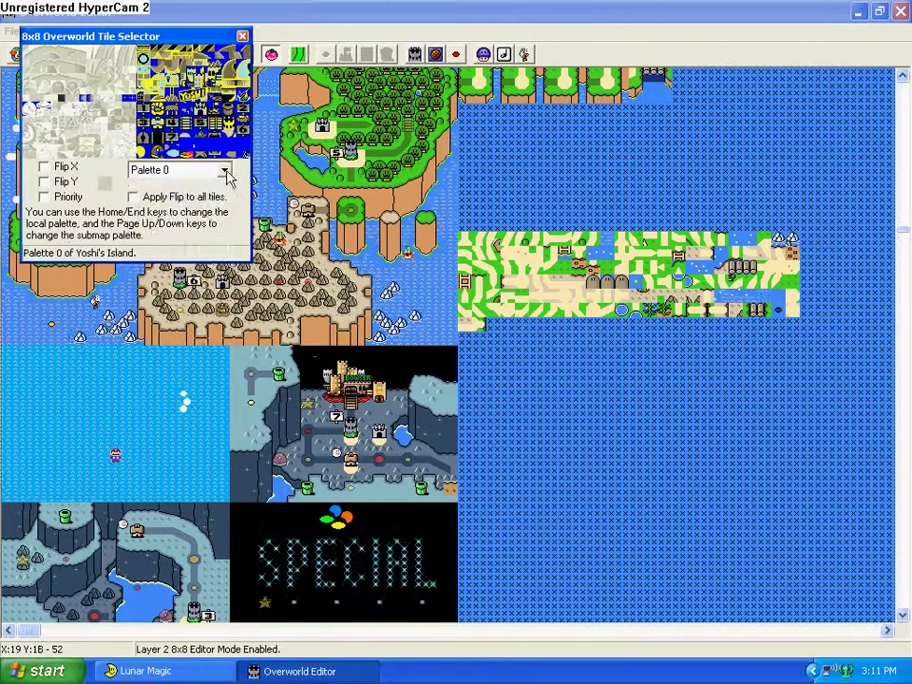
click(195, 198)
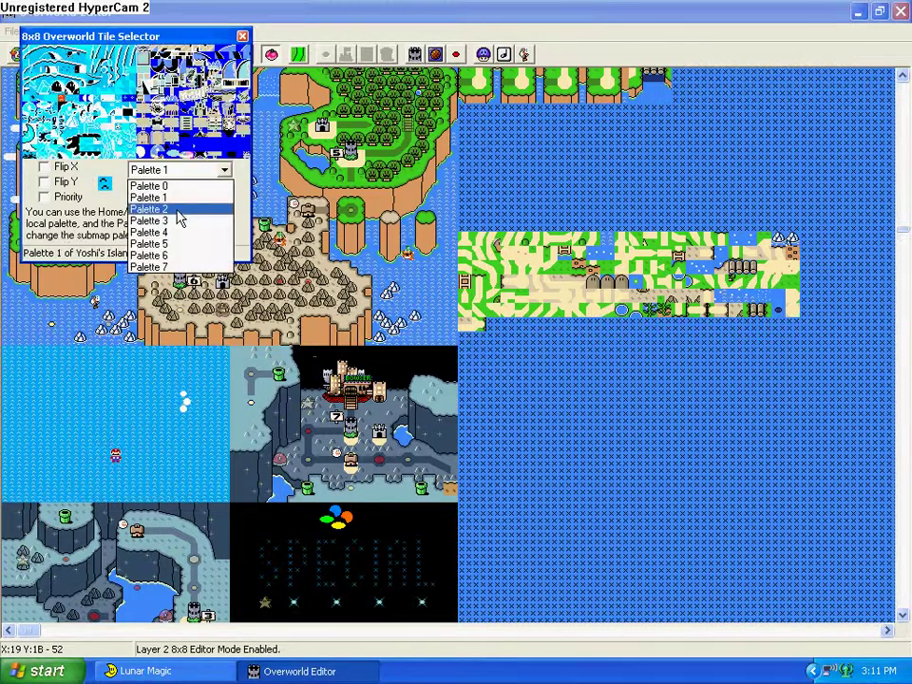
click(178, 221)
click(185, 231)
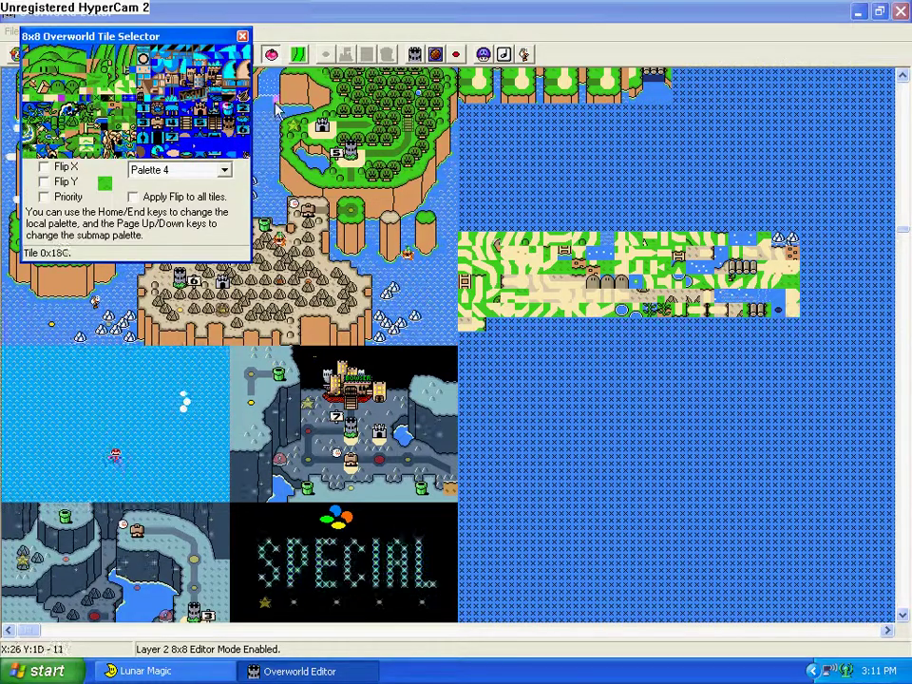
click(243, 37)
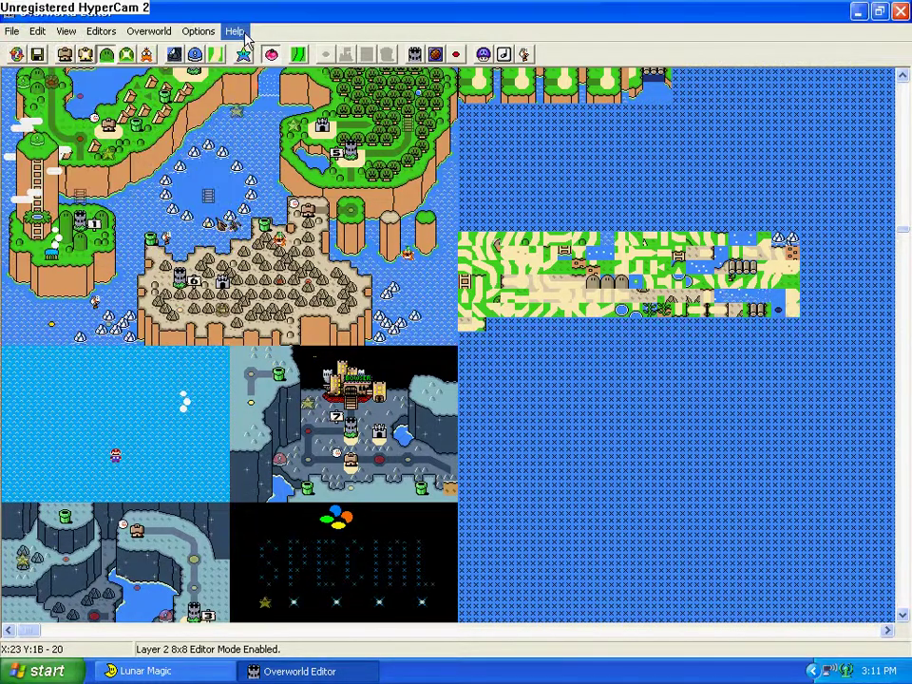
scroll(904, 238, up, 3)
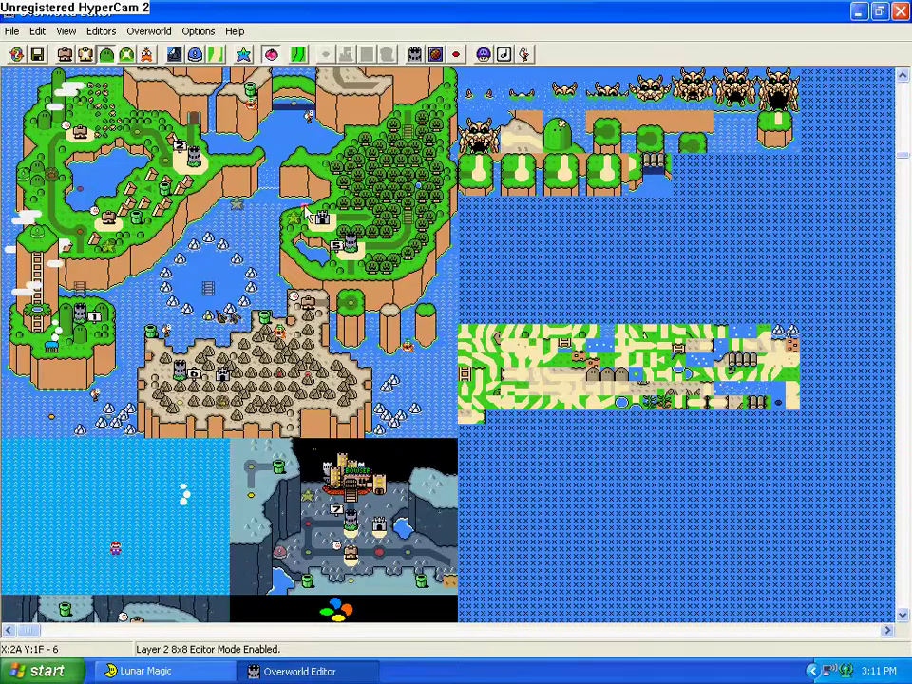
Copy a grass coastline corner tile from the main map into the upper-left area of the emptied Yoshi's Island submap.
click(16, 318)
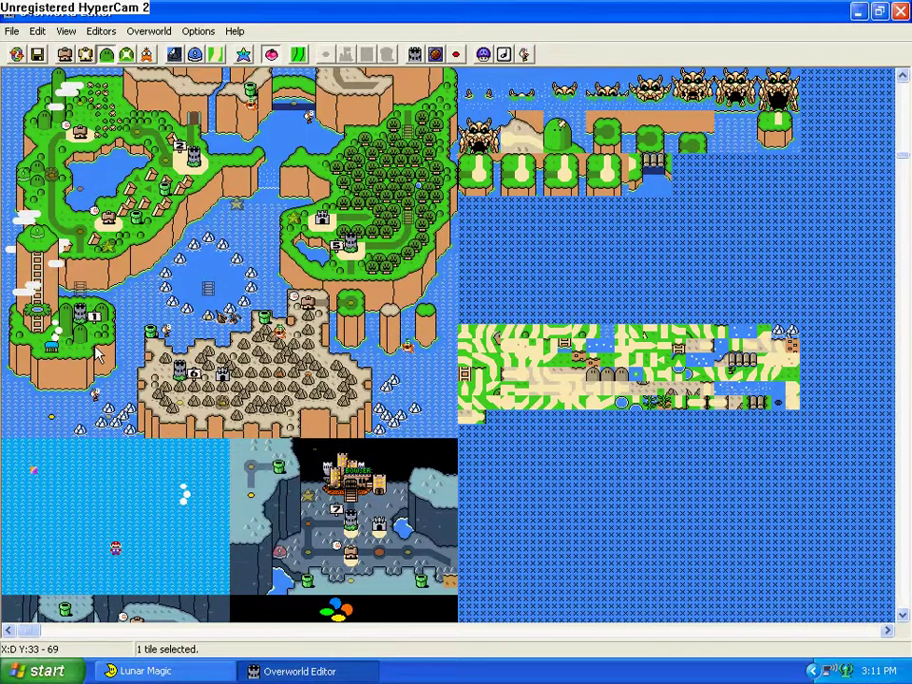
click(64, 371)
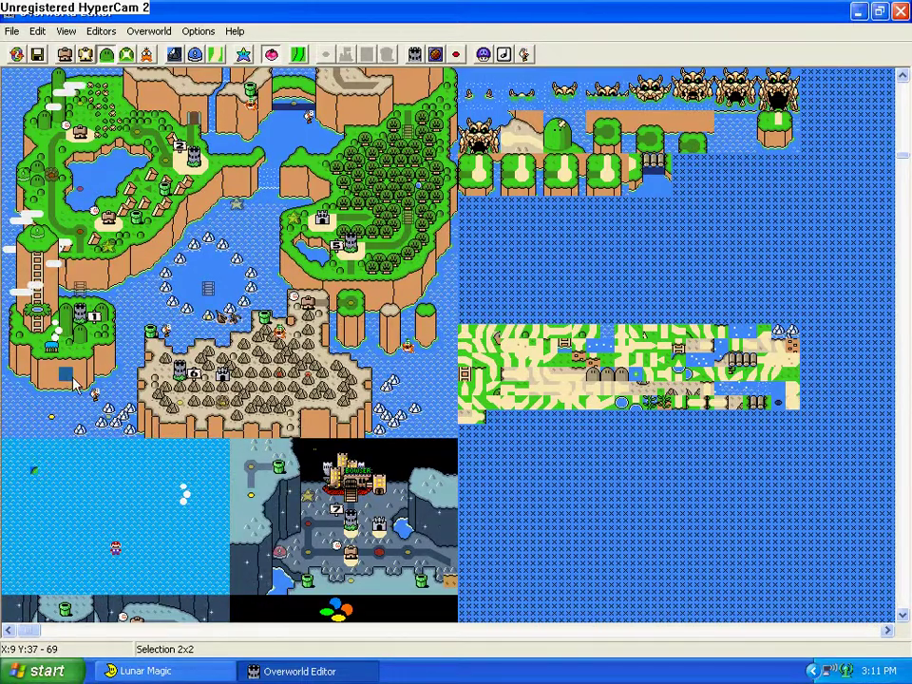
drag(74, 380, 139, 240)
click(162, 327)
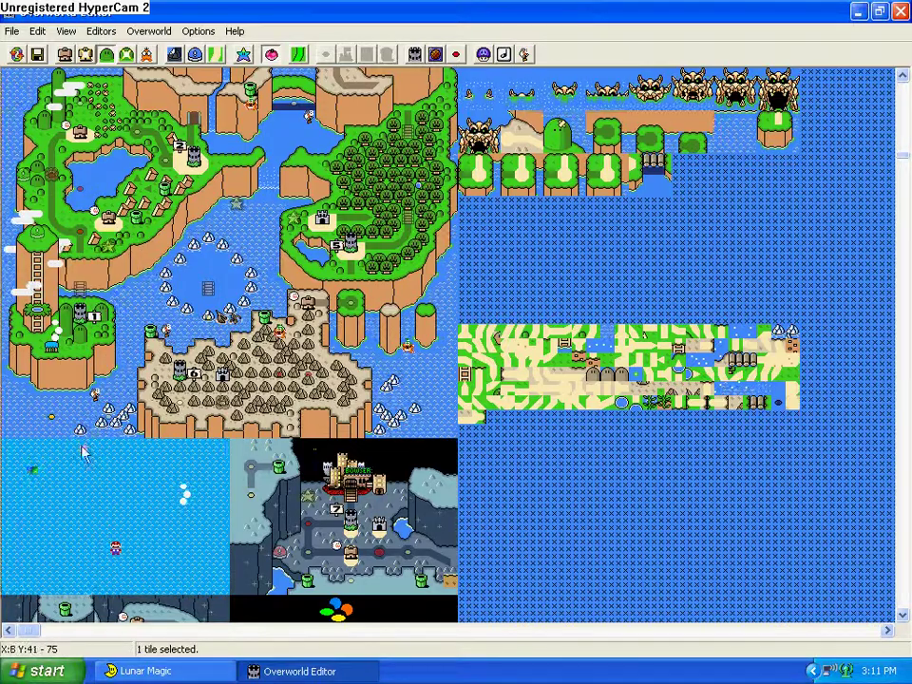
Extend a straight grass edge from that corner to the submap's right border by copying progressively longer runs of edge tiles.
drag(65, 471, 64, 461)
drag(62, 300, 91, 300)
right_click(44, 472)
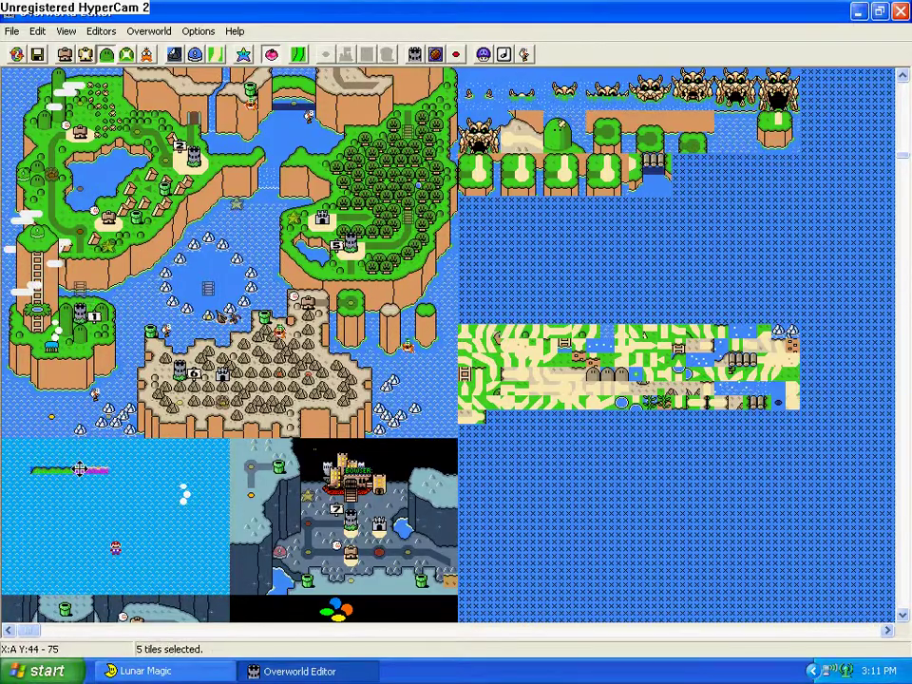
drag(80, 469, 202, 465)
click(208, 465)
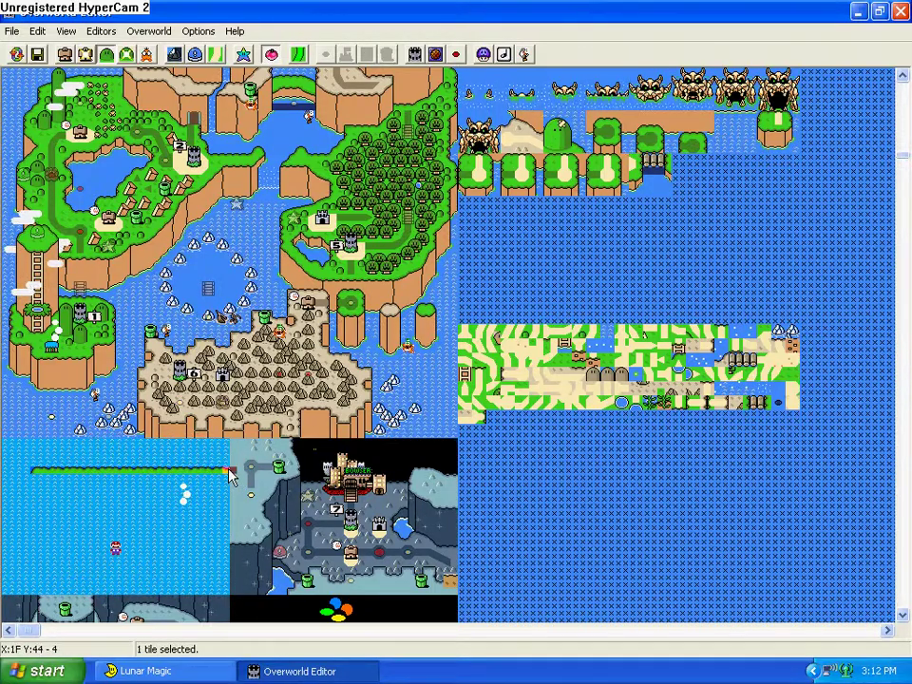
drag(230, 477, 209, 460)
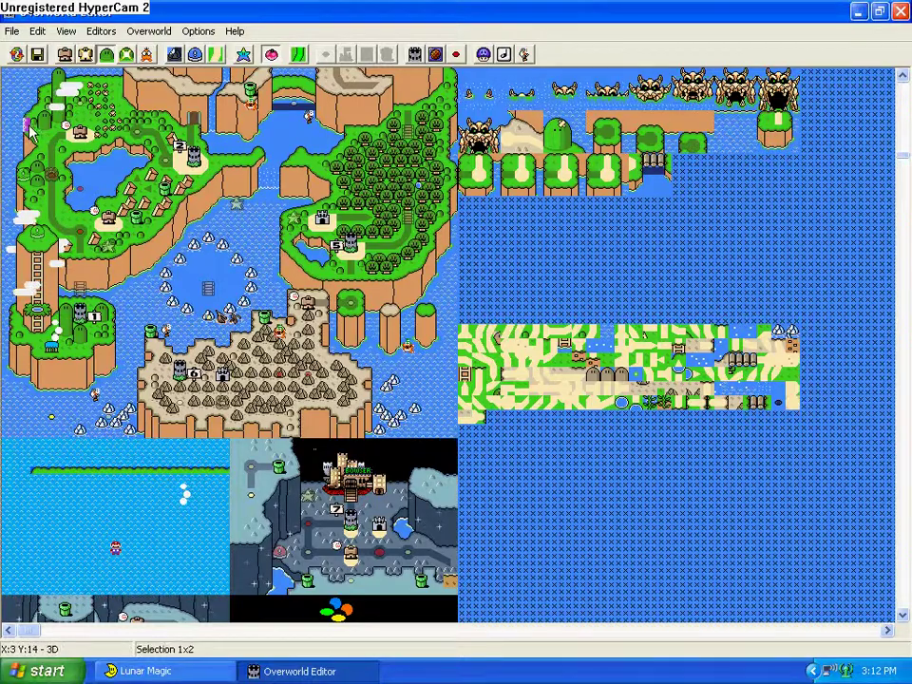
Build the landmass's left edge downward from the corner using copied vertical edge tiles, and copy a short top-edge row along its bottom.
drag(29, 126, 30, 126)
drag(34, 481, 33, 543)
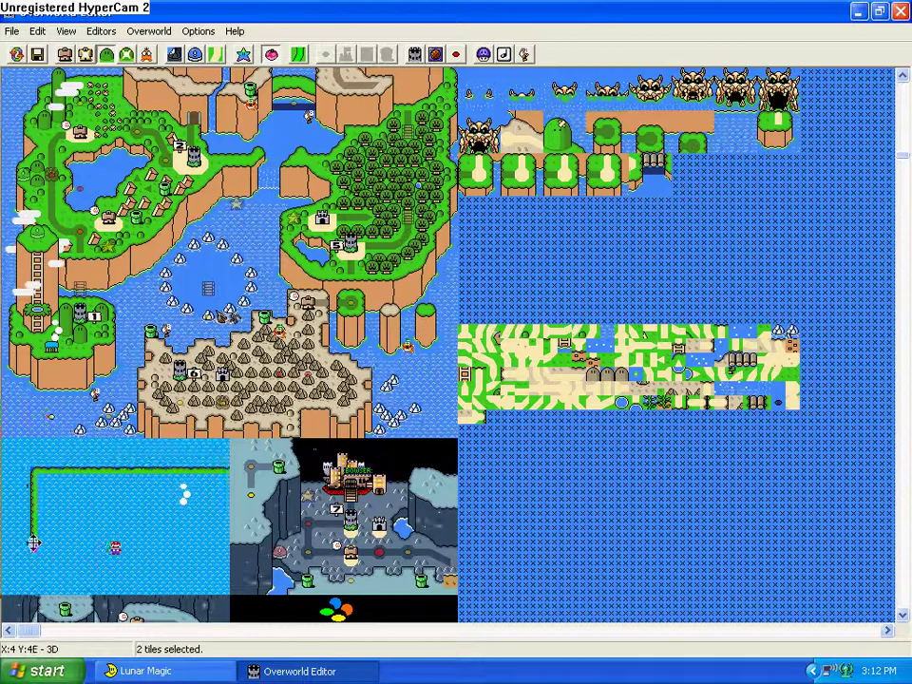
click(69, 443)
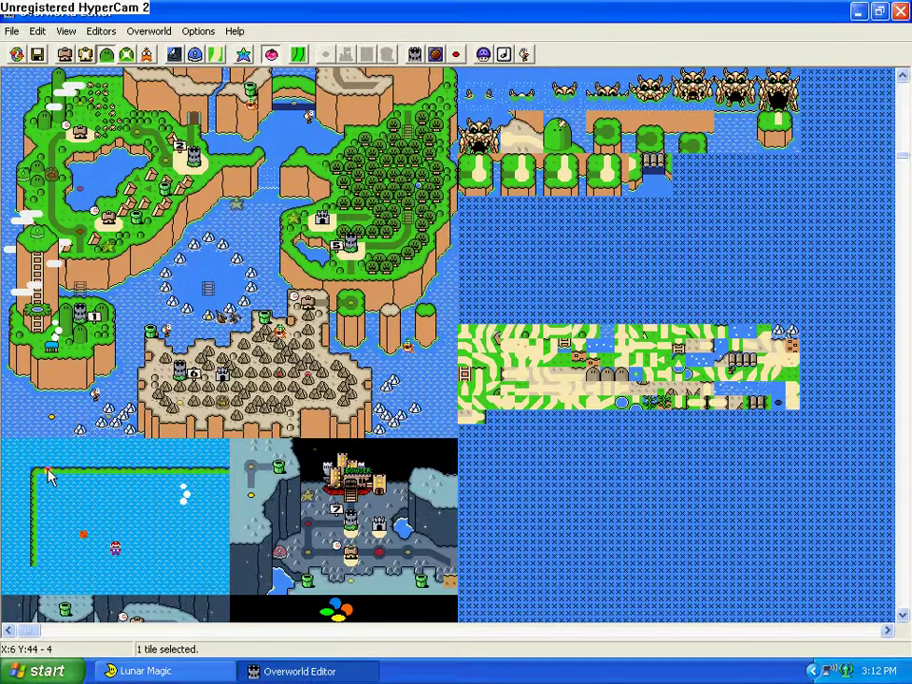
drag(92, 477, 92, 477)
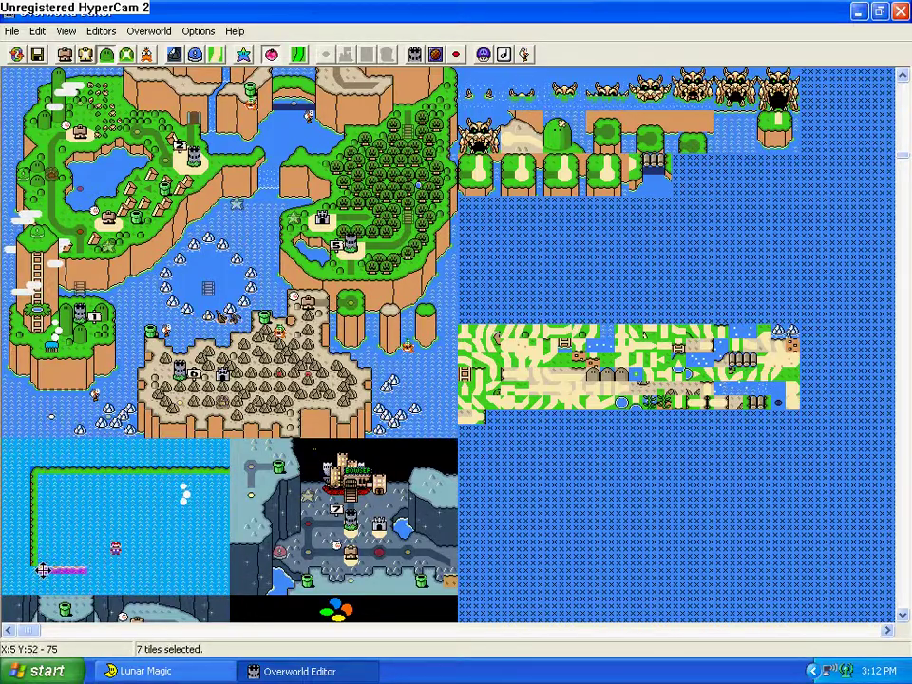
click(76, 555)
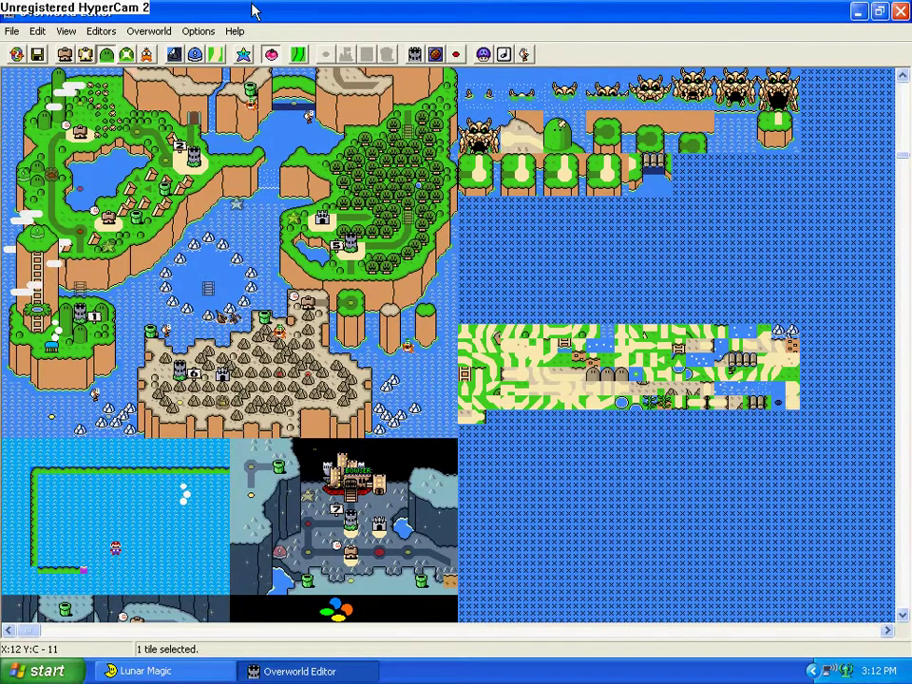
Open the 8x8 overworld tile selector, turn on Flip Y for grass-edge tile 0x3, and place the selector clear of the submap.
click(175, 55)
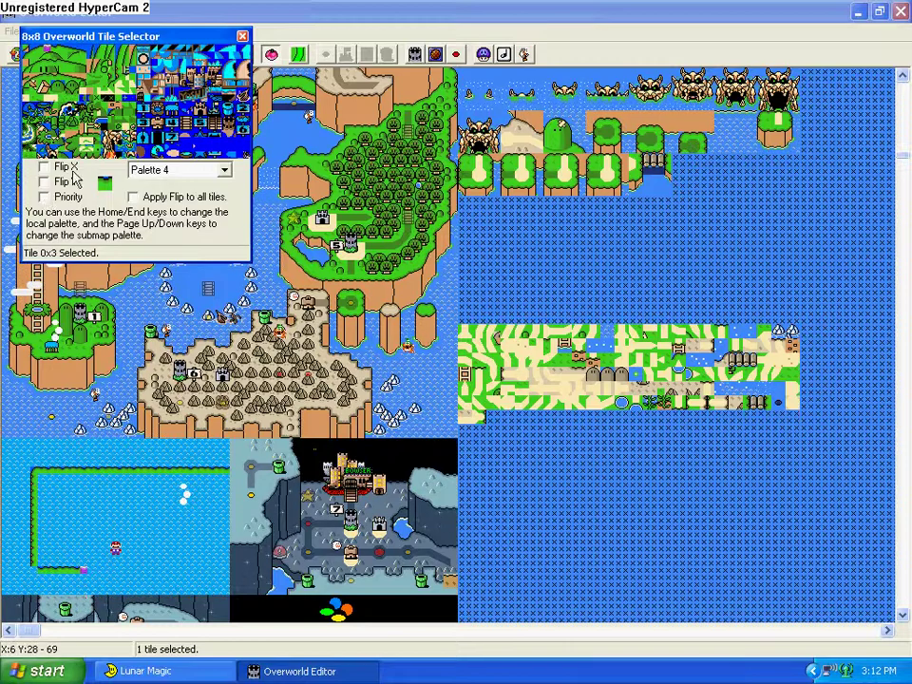
click(44, 181)
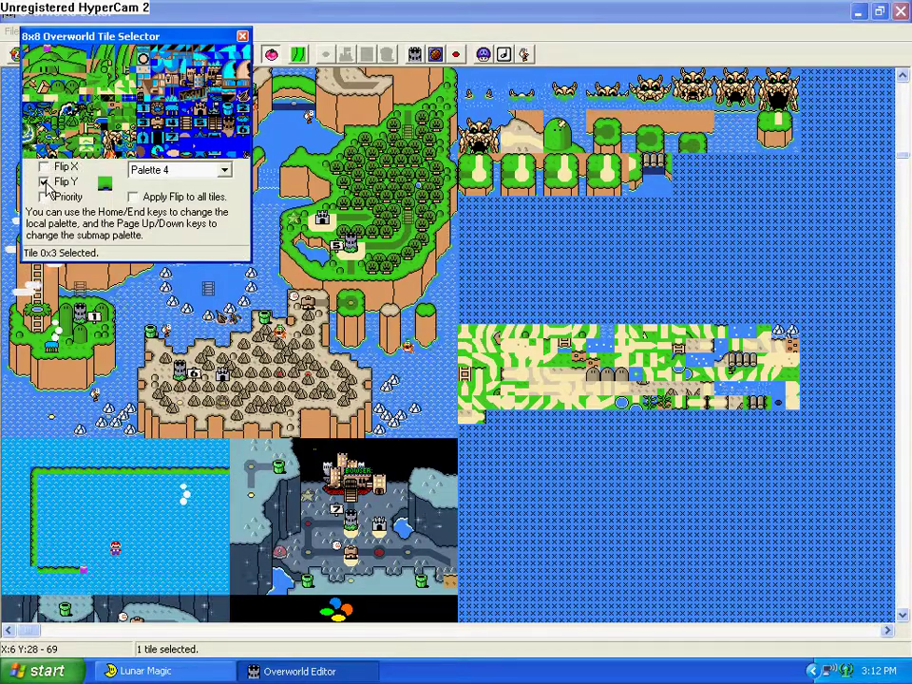
click(45, 183)
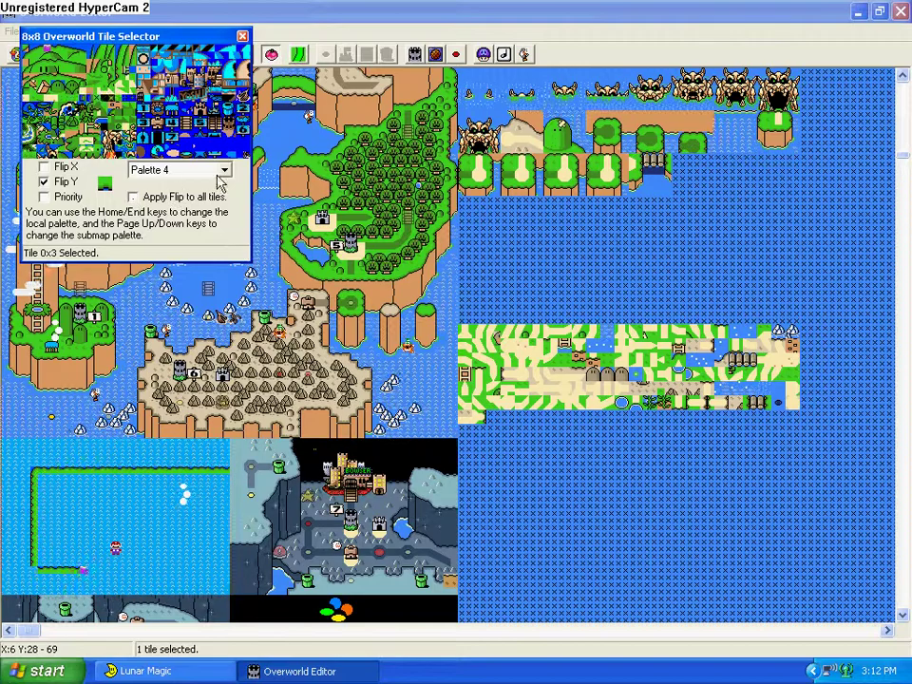
click(224, 171)
click(221, 173)
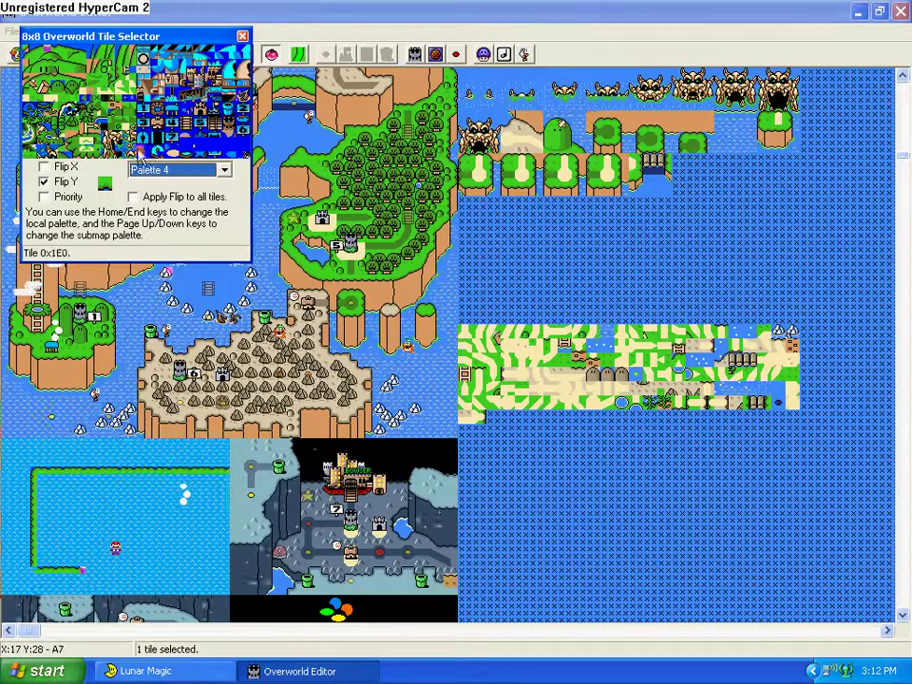
drag(113, 38, 347, 95)
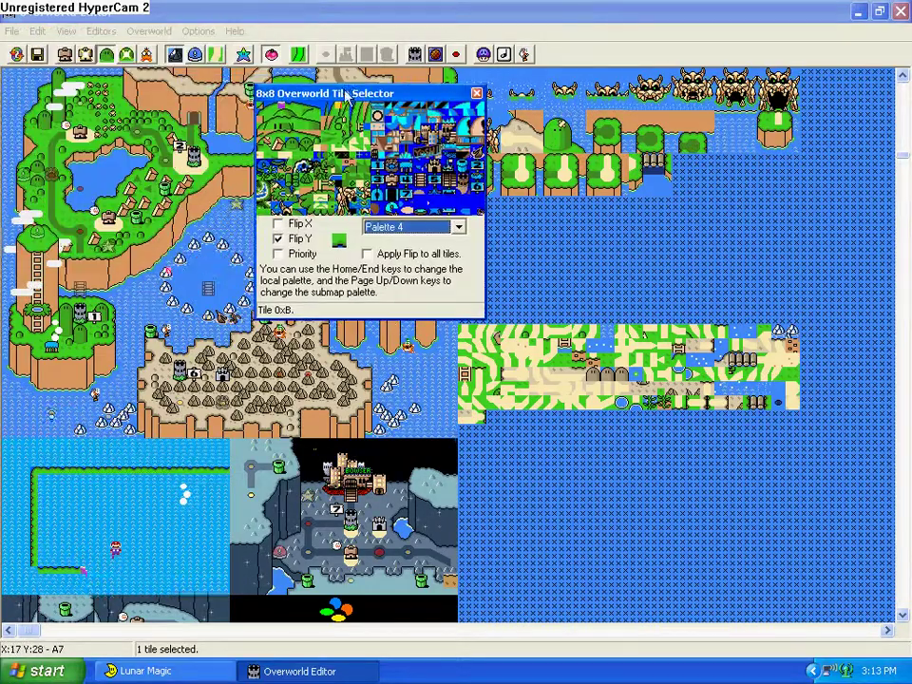
Delete the last tile of the short grass row along the landmass's bottom.
click(99, 571)
click(83, 570)
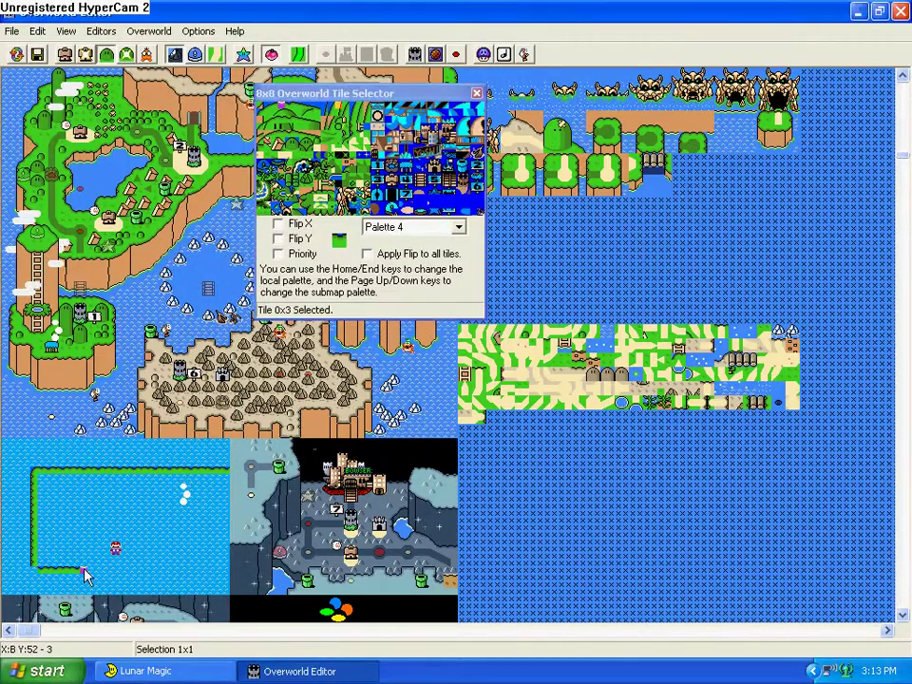
key(Delete)
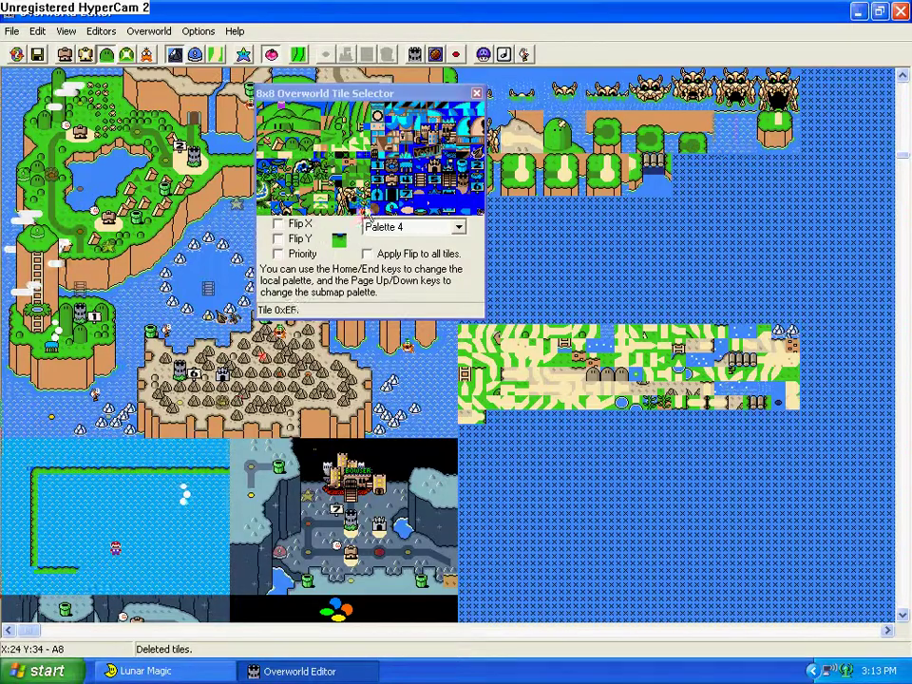
Set grass-edge tile 0x3 to Flip Y and place a short horizontal row of it just left of Mario.
click(275, 240)
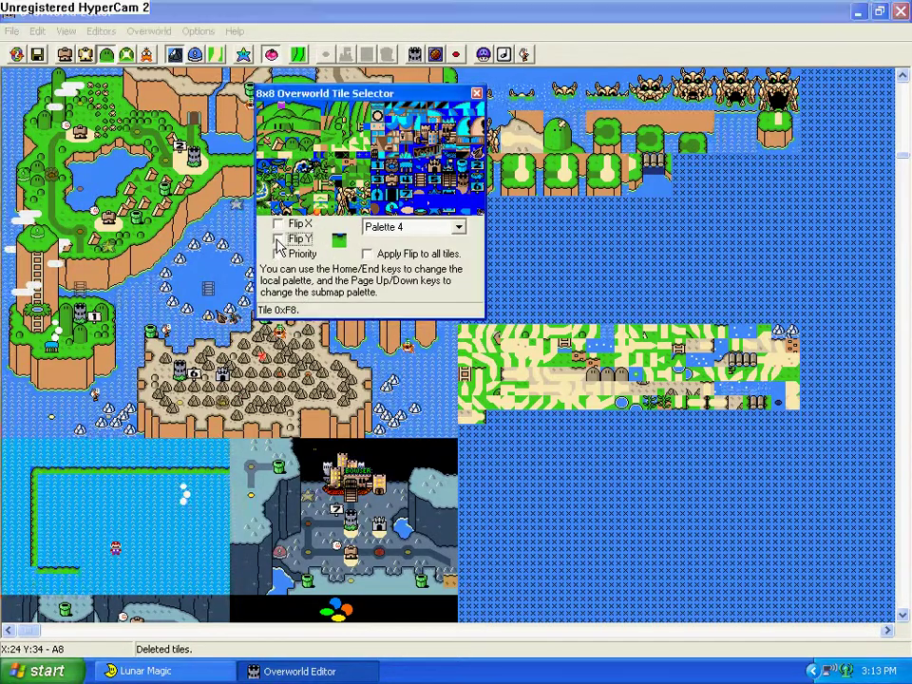
click(67, 548)
right_click(77, 550)
right_click(84, 548)
right_click(92, 548)
right_click(100, 547)
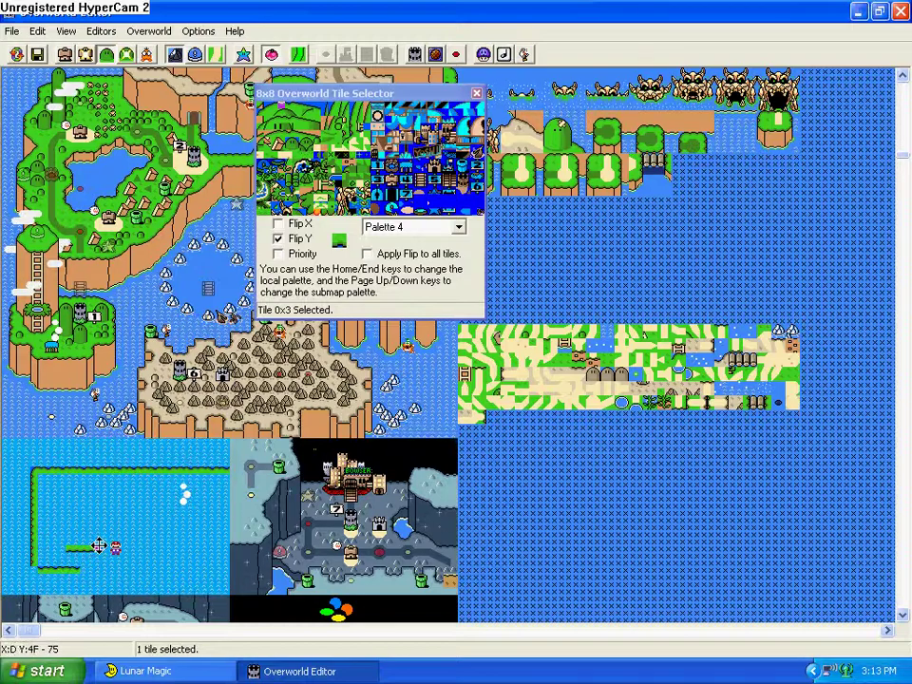
right_click(109, 547)
Move the flipped edge row down to the landmass's bottom and copy it across to the submap's right border.
click(121, 501)
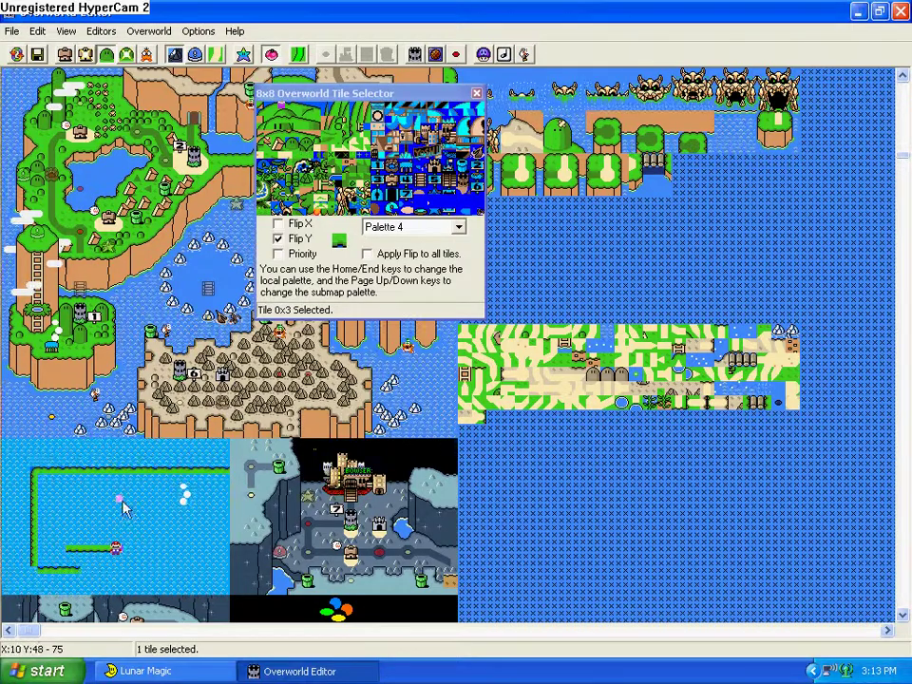
mouse_move(69, 550)
mouse_down()
mouse_move(116, 551)
mouse_move(75, 569)
mouse_up()
right_click(76, 570)
right_click(111, 570)
right_click(122, 570)
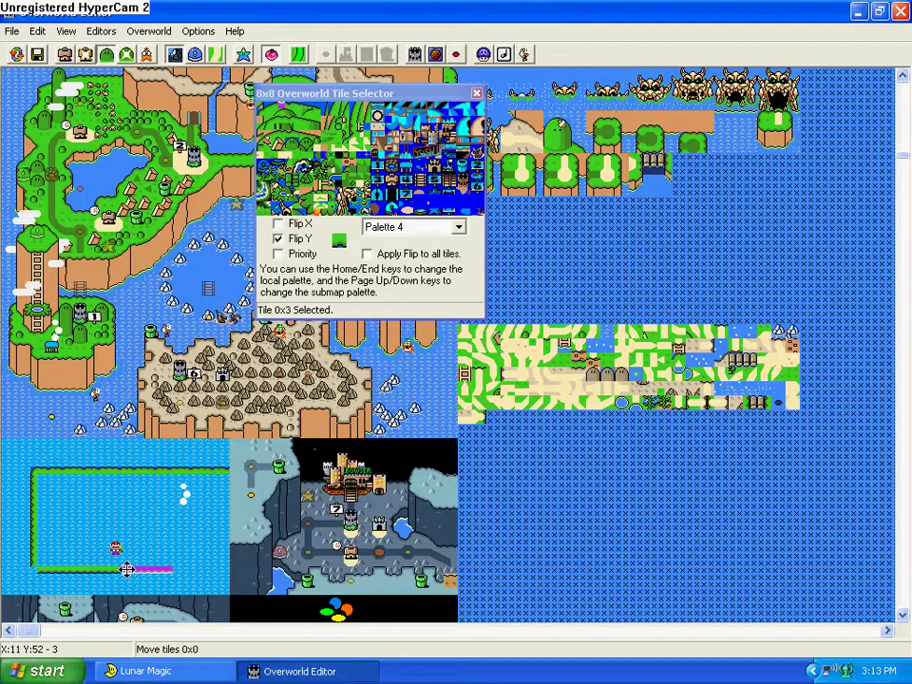
right_click(176, 570)
click(182, 555)
Pick up corner tile 0x10, set it to Flip Y, and place it at the landmass's bottom-left corner.
click(34, 471)
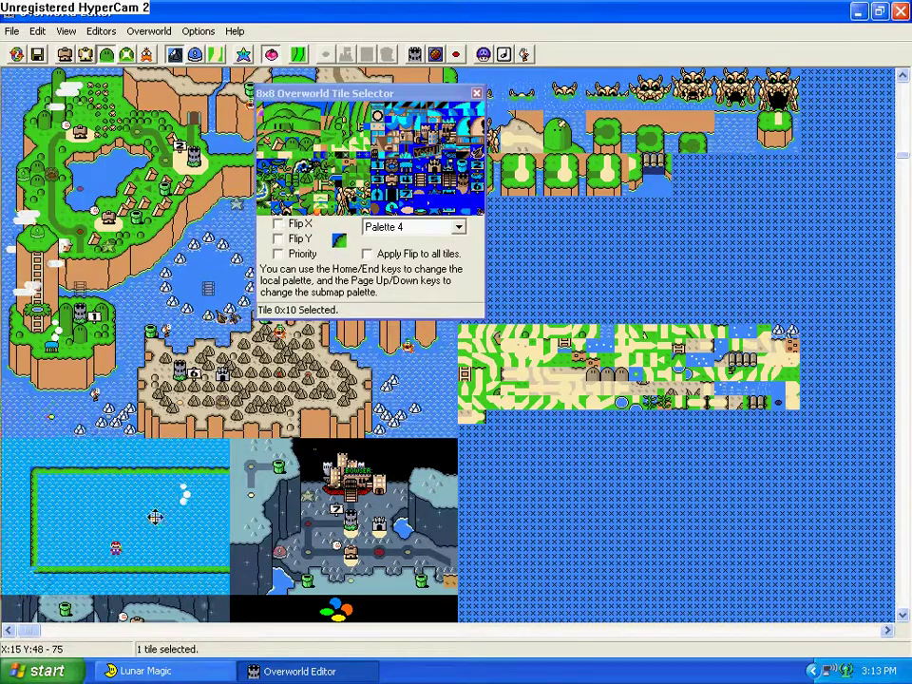
click(278, 239)
key(Delete)
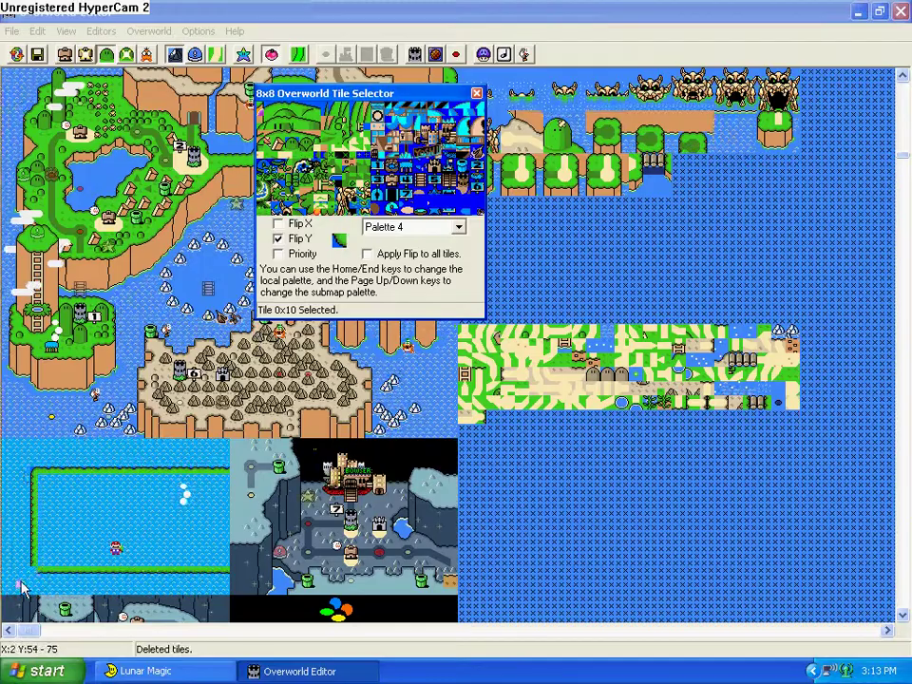
right_click(37, 570)
click(69, 513)
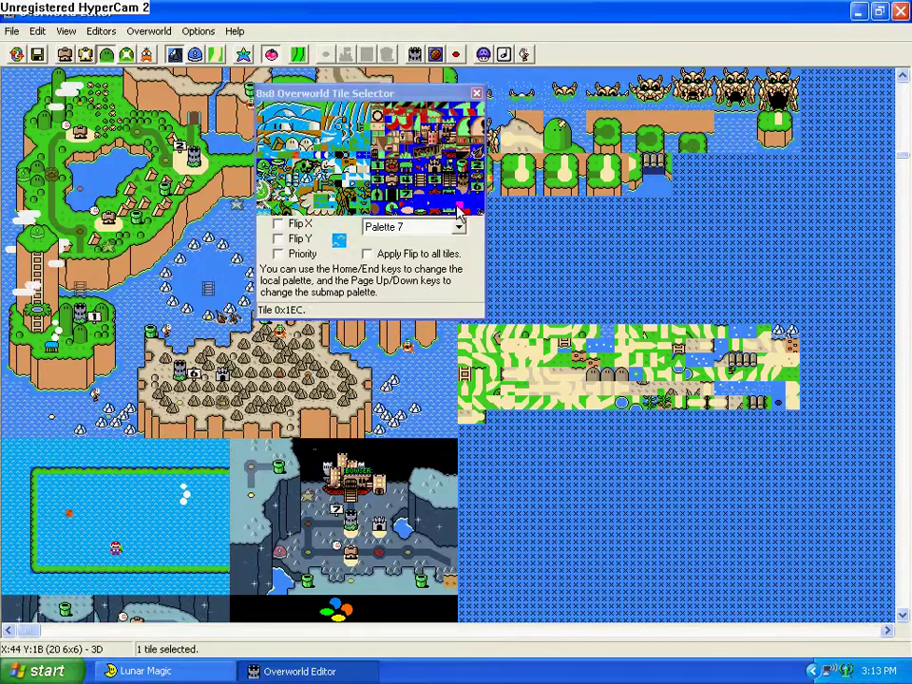
Close the tile selector and fill the landmass interior with plain grass tiles copied from the main map.
click(475, 92)
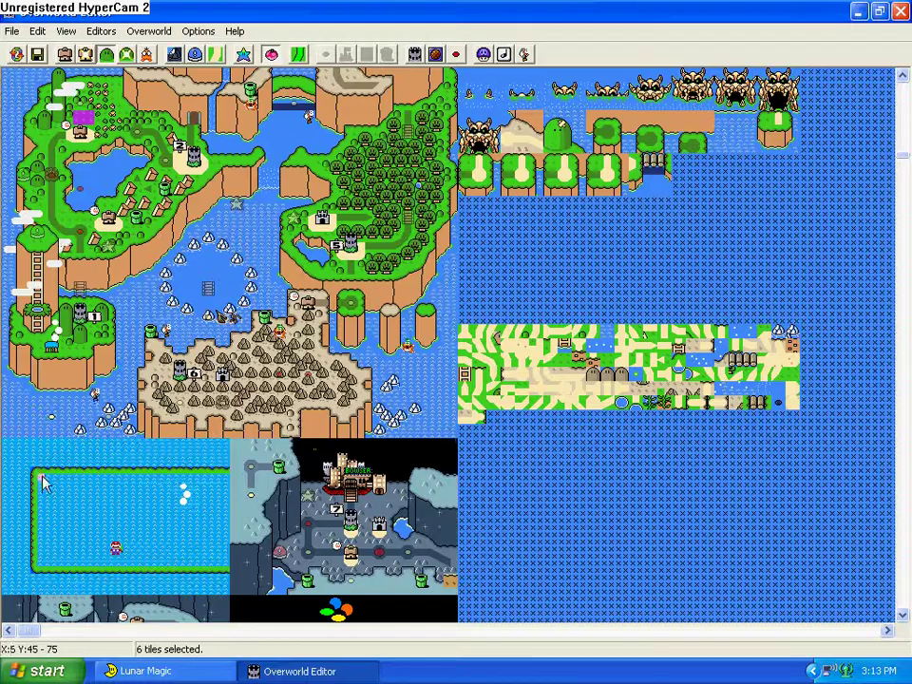
drag(117, 475, 147, 475)
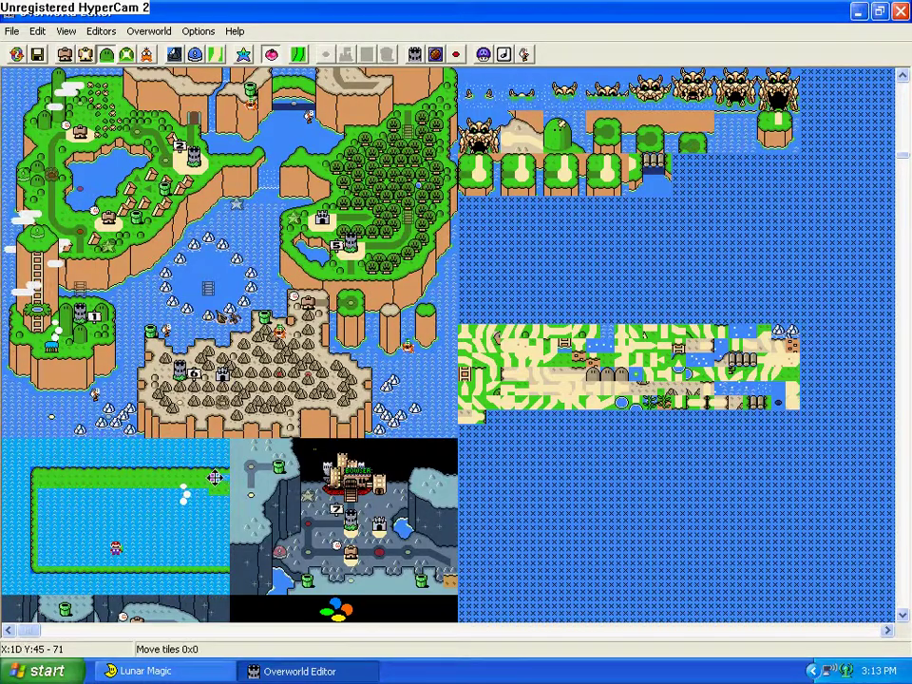
click(215, 478)
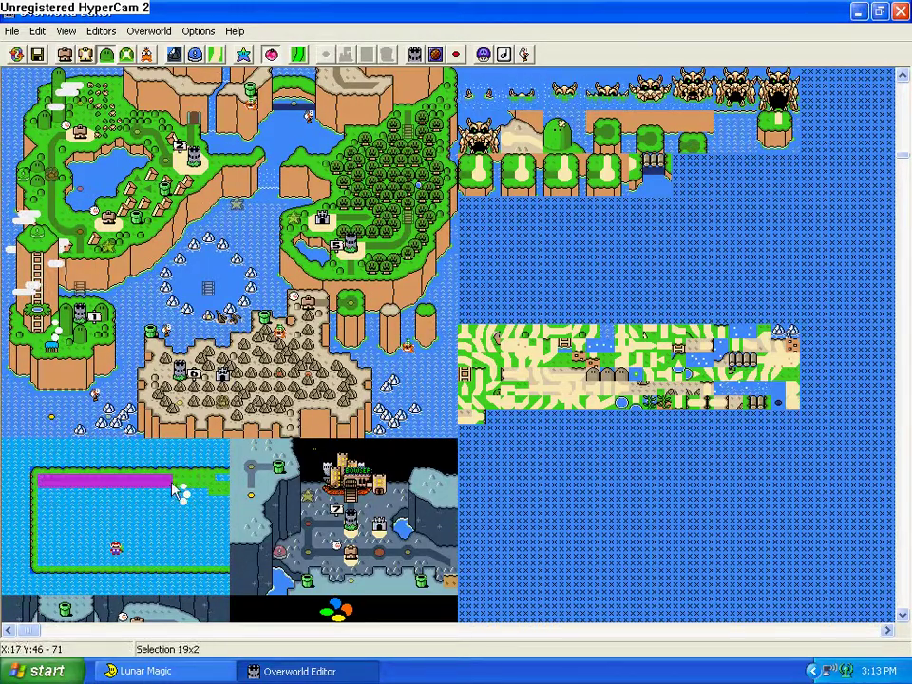
drag(174, 488, 211, 489)
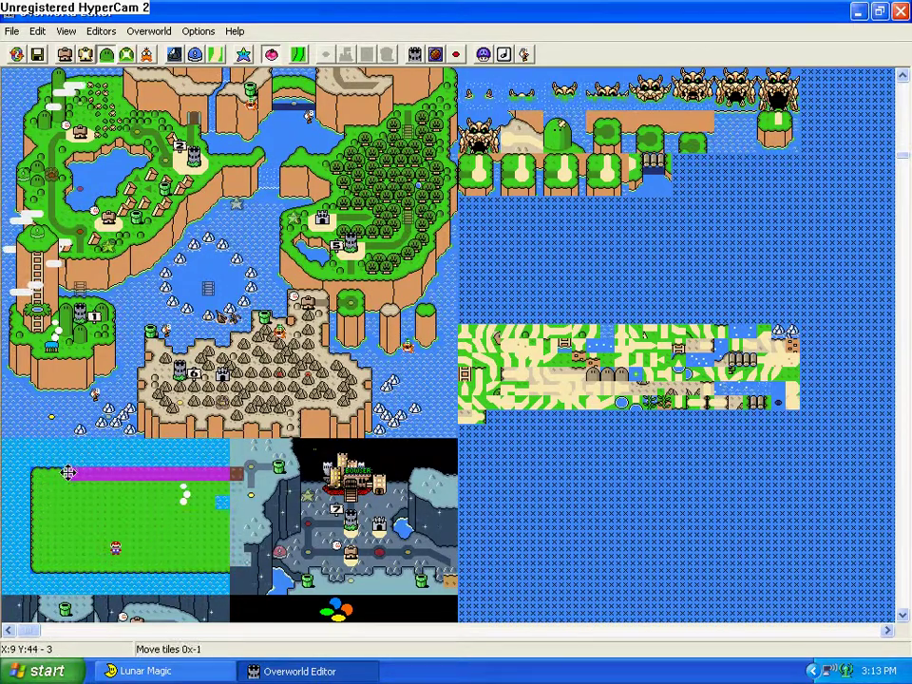
drag(67, 472, 70, 484)
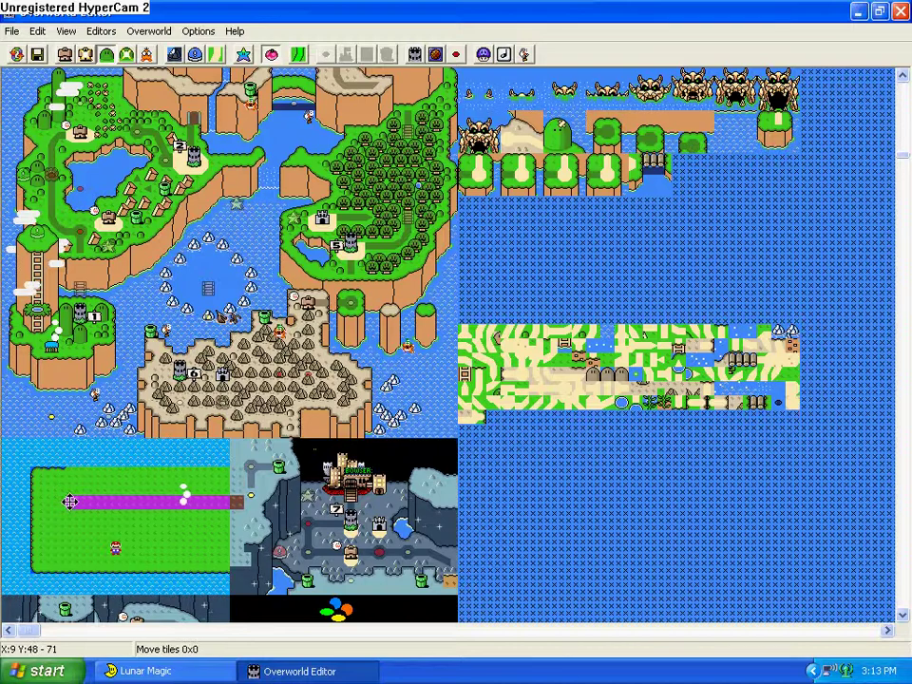
Restore the overwritten grass edge along the landmass's top and cover the stray tiles above and beside it with matching copied tiles.
drag(43, 469, 68, 469)
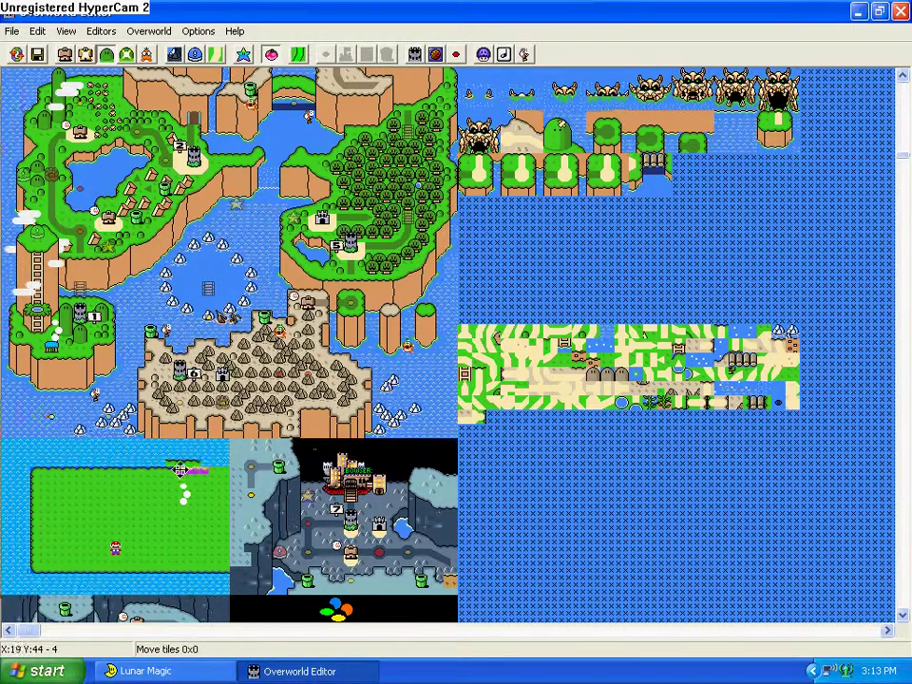
drag(115, 457, 229, 458)
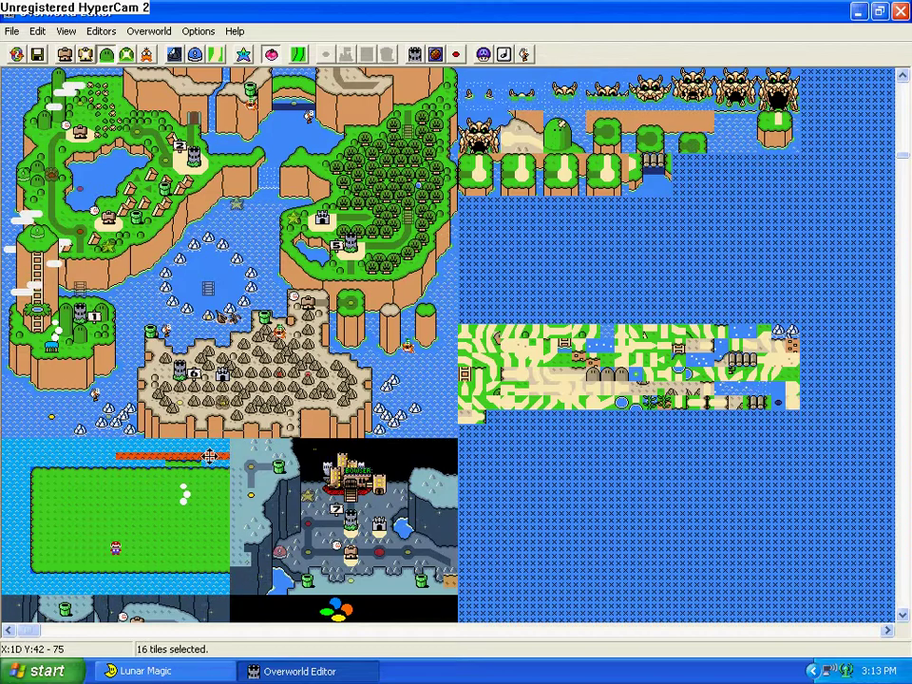
drag(116, 458, 125, 460)
click(113, 460)
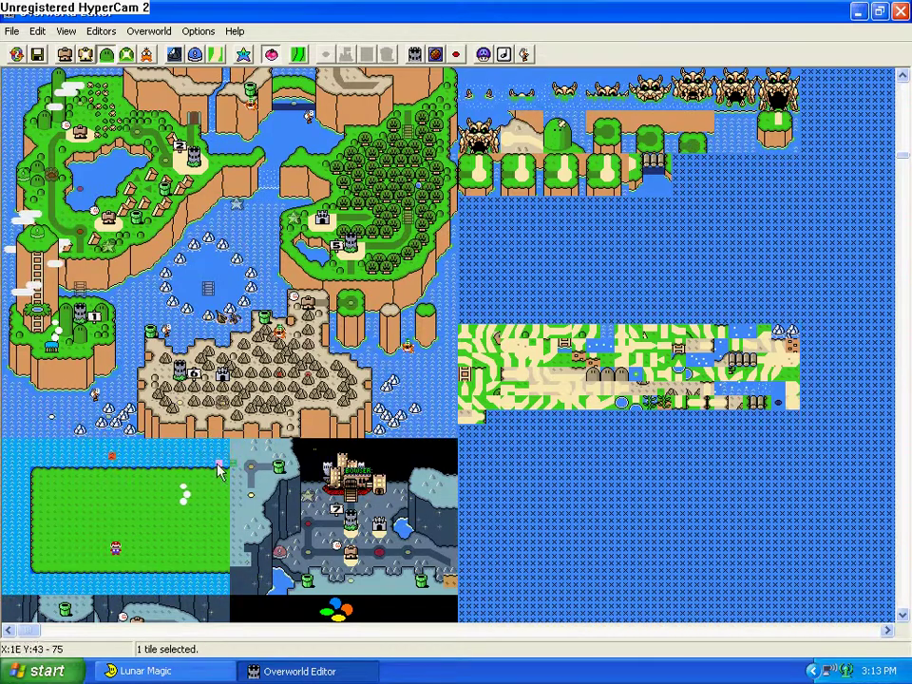
drag(238, 478, 238, 478)
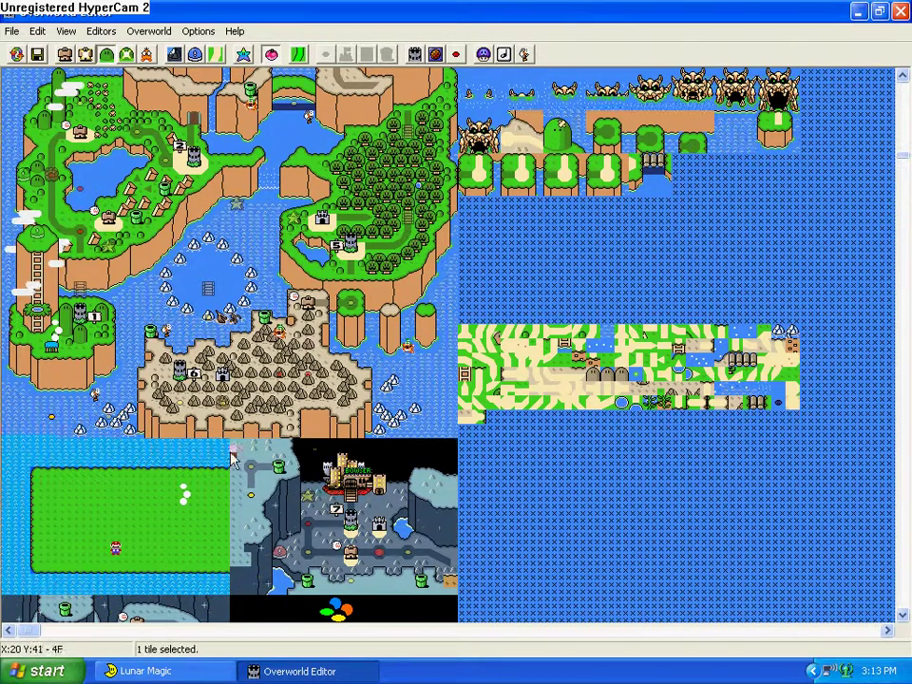
click(18, 455)
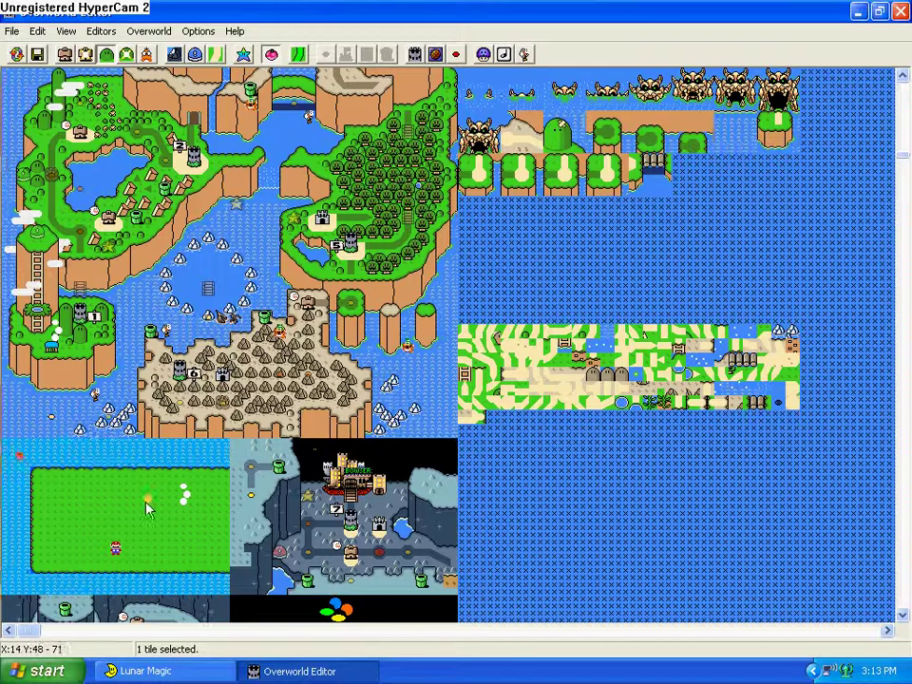
click(167, 471)
click(177, 464)
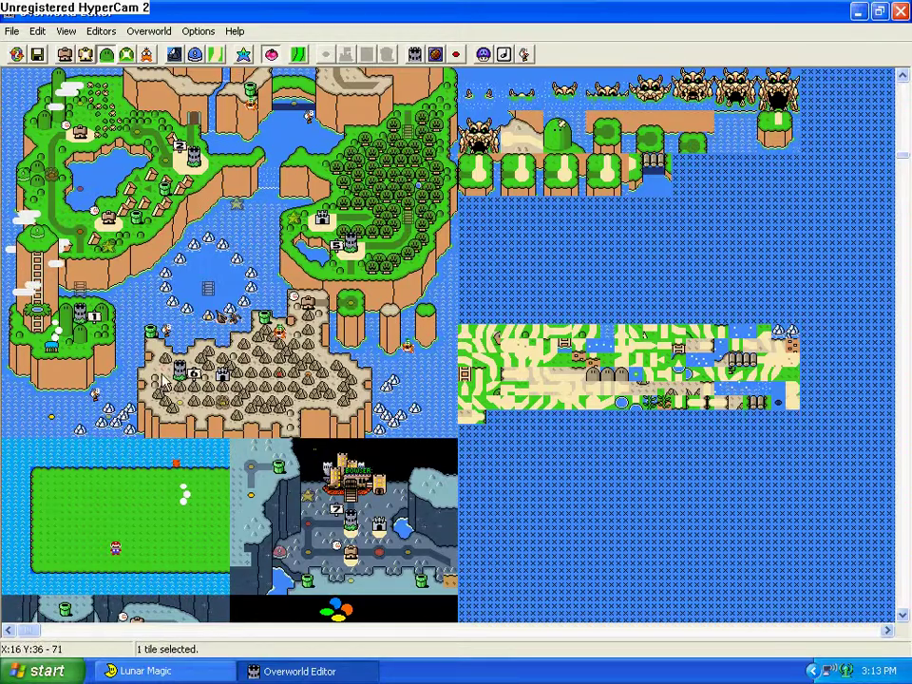
drag(139, 314, 174, 322)
drag(89, 421, 96, 421)
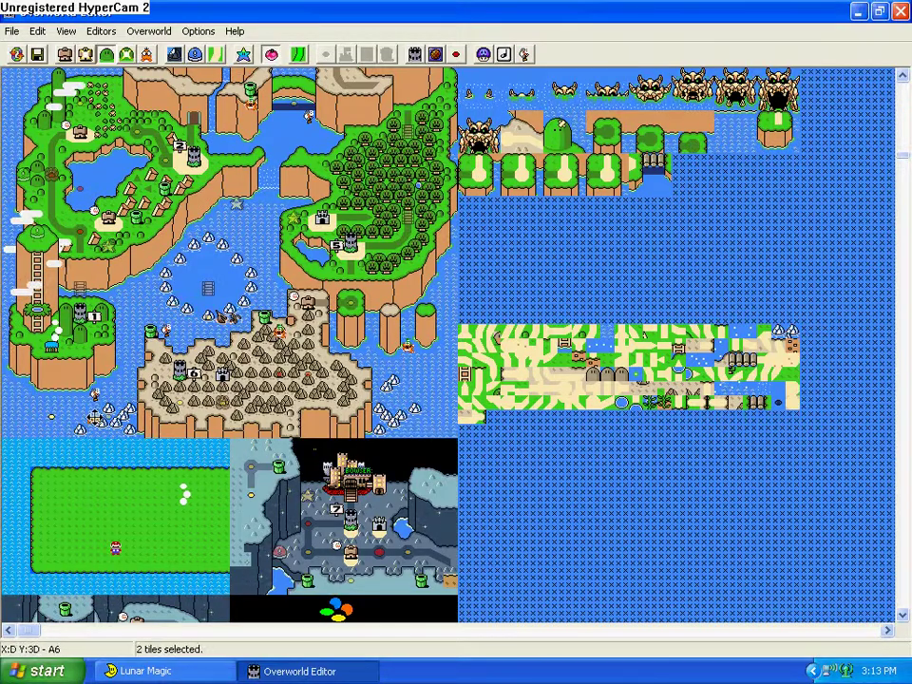
scroll(355, 327, down, 10)
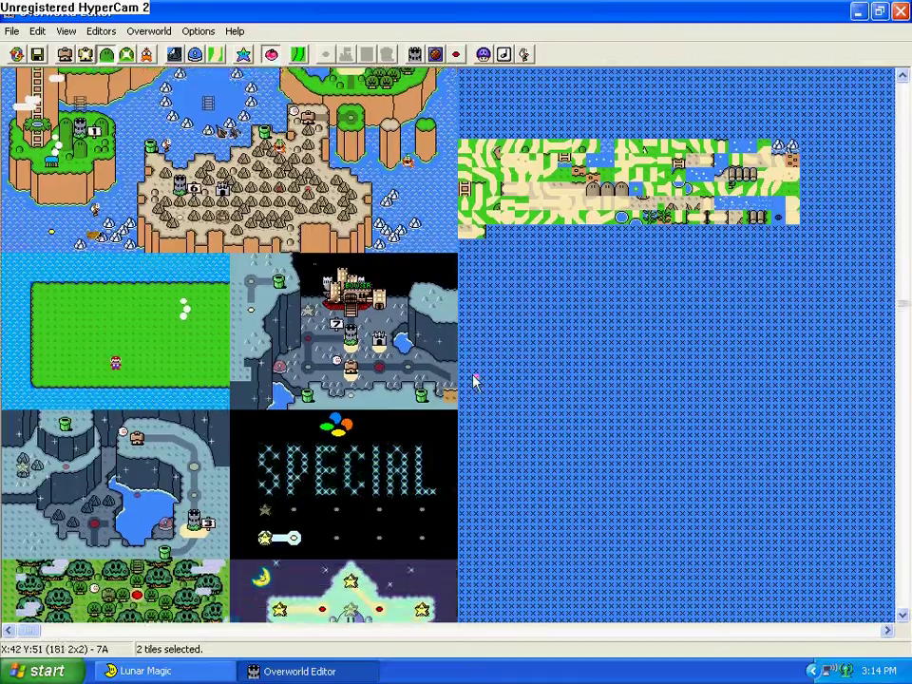
scroll(17, 306, up, 9)
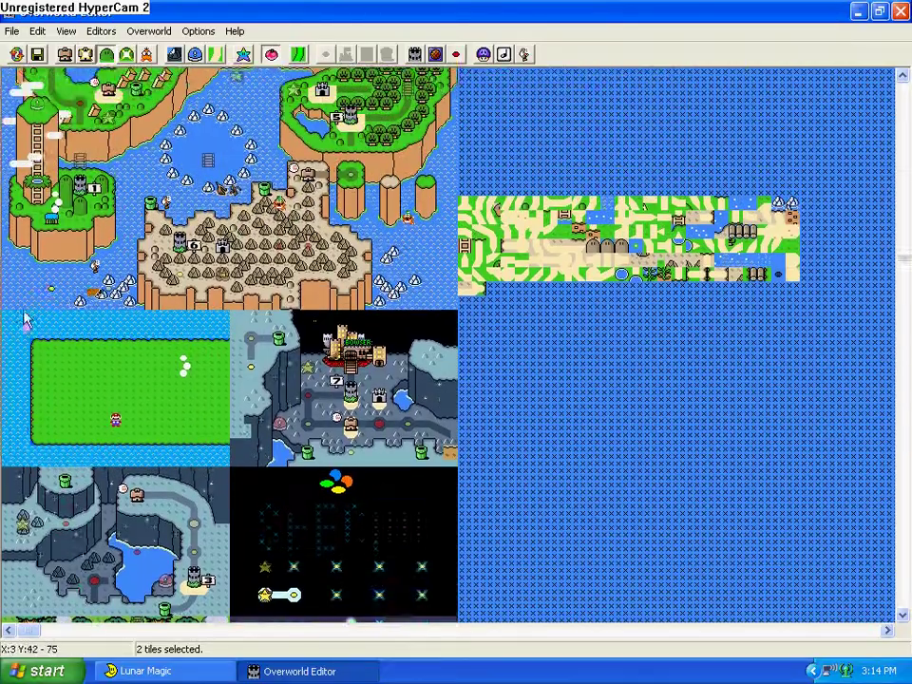
scroll(17, 306, up, 2)
scroll(161, 151, down, 2)
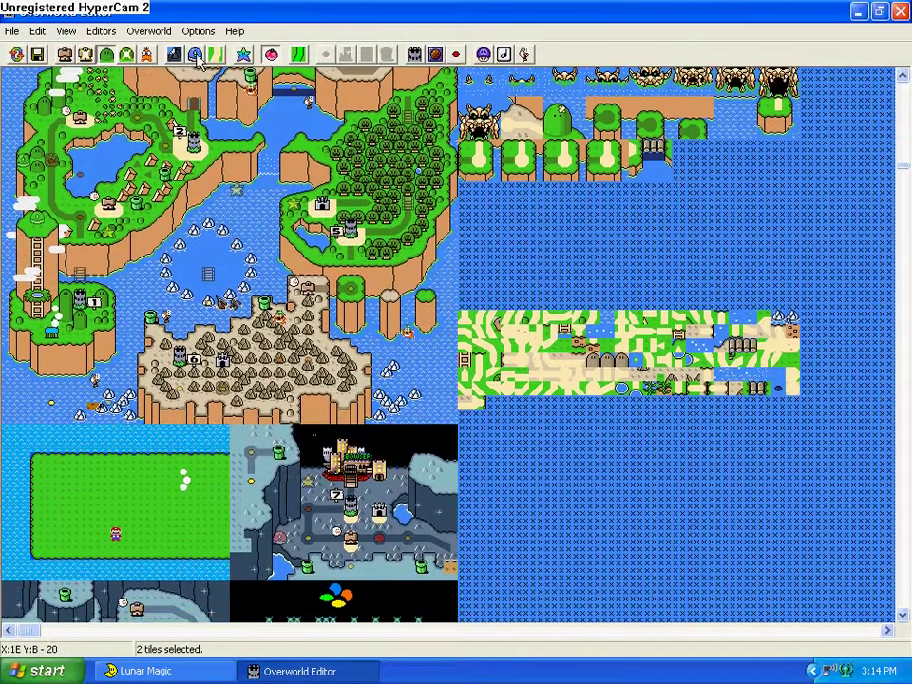
Choose Palette 5 for the sea tile in the 8x8 Overworld Tile Selector after previewing Palettes 2, 3 and 4.
click(198, 429)
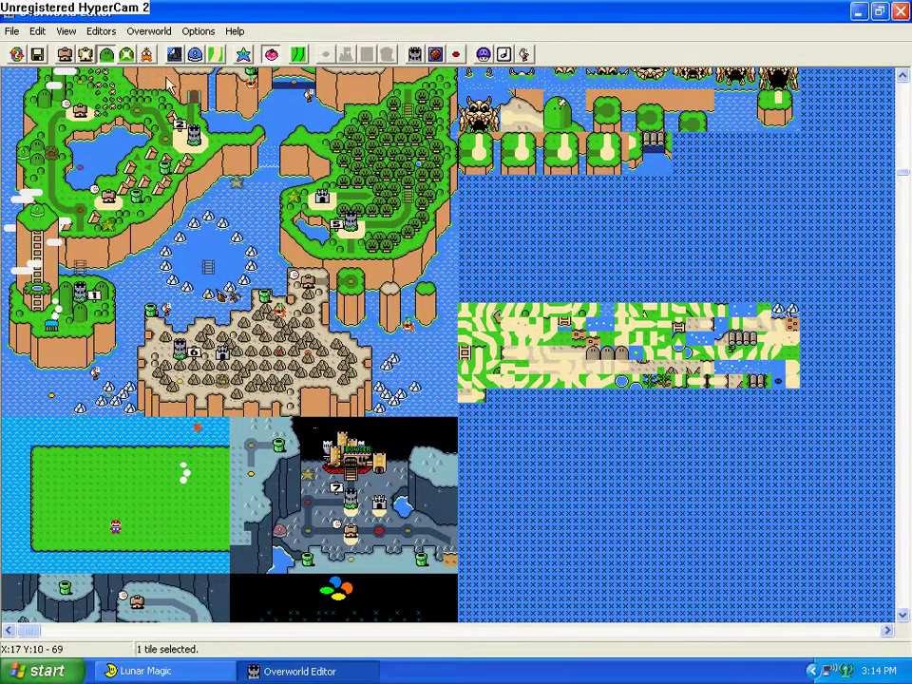
click(175, 54)
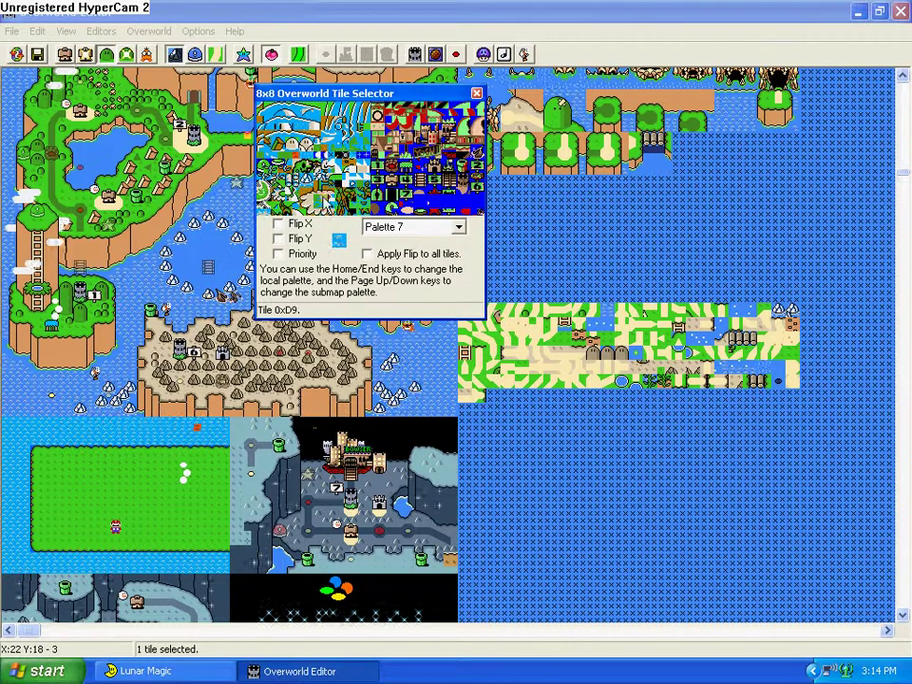
click(458, 228)
click(405, 267)
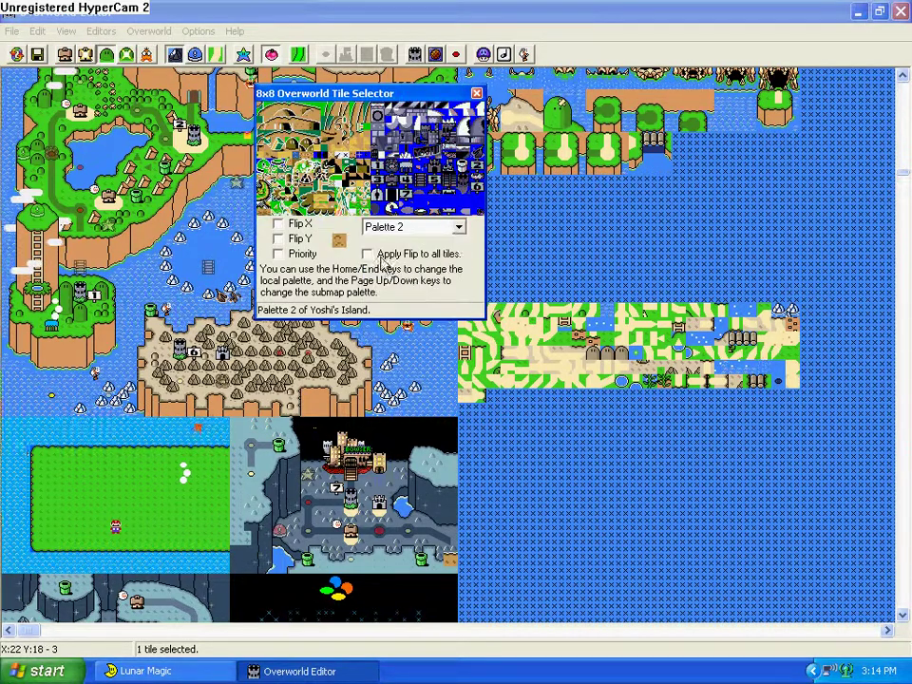
click(458, 228)
click(413, 277)
click(458, 228)
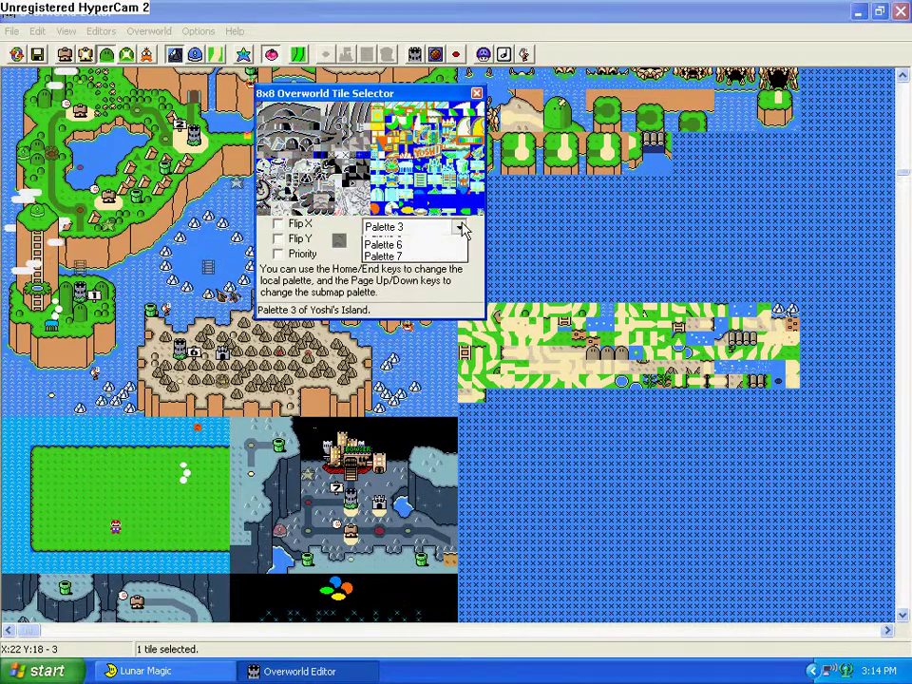
click(410, 290)
click(458, 228)
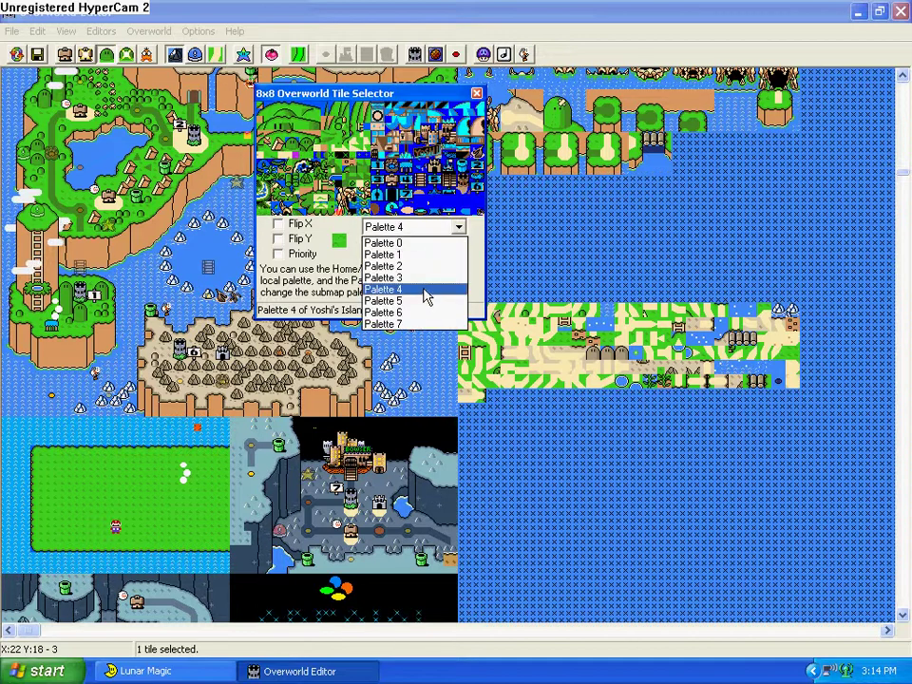
click(418, 288)
click(458, 228)
click(413, 301)
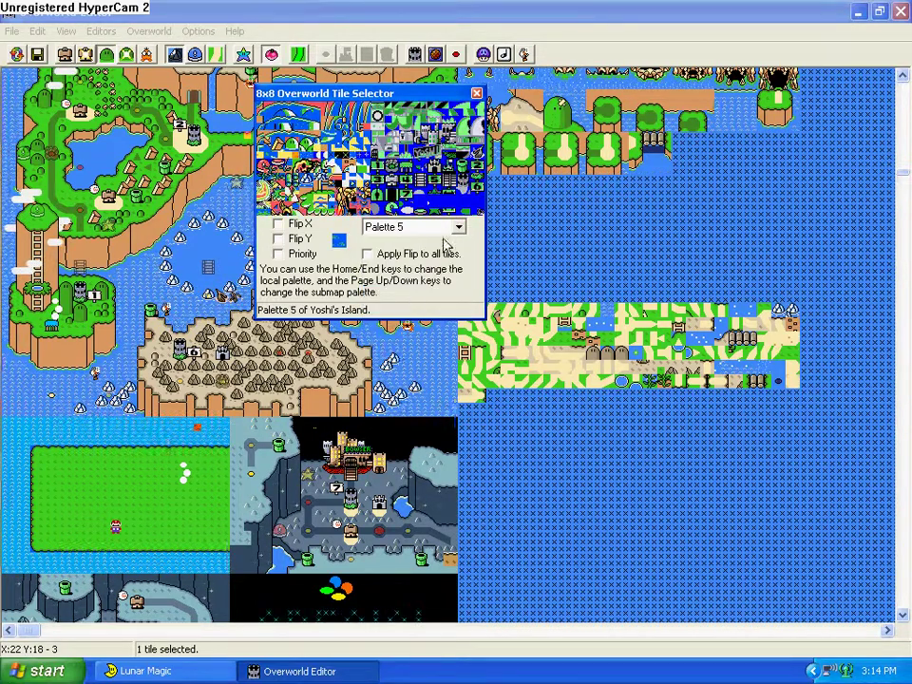
Repaint the sea above the landmass with water tile 0x75 in Palette 5.
click(181, 444)
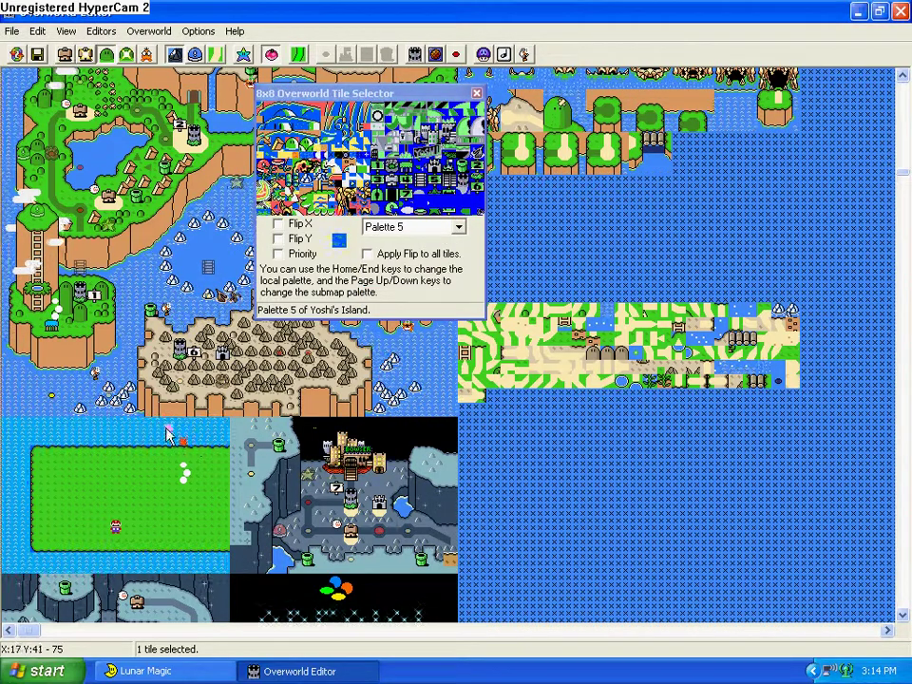
drag(122, 439, 4, 429)
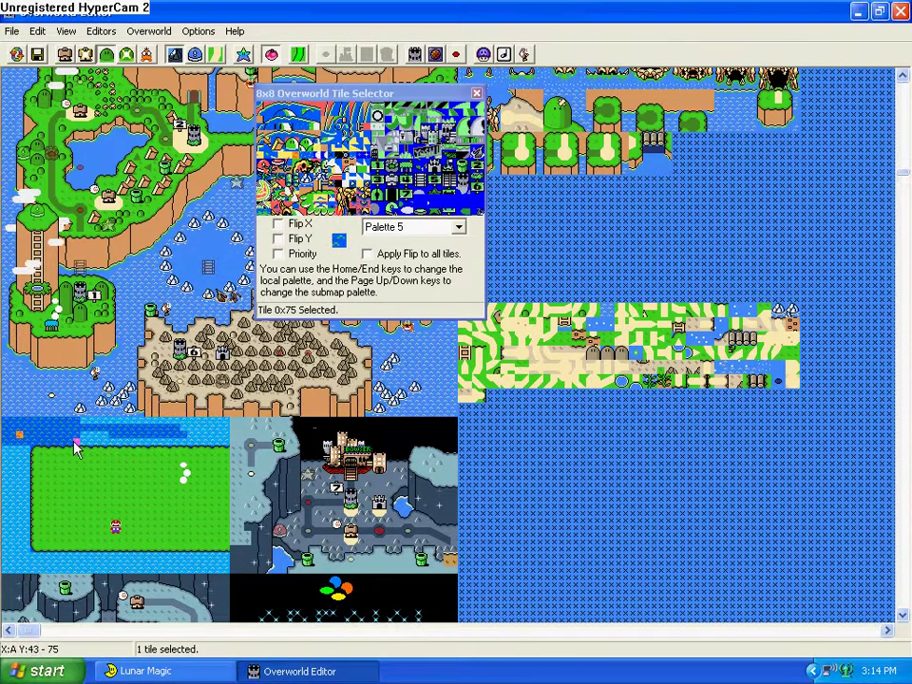
drag(76, 449, 150, 420)
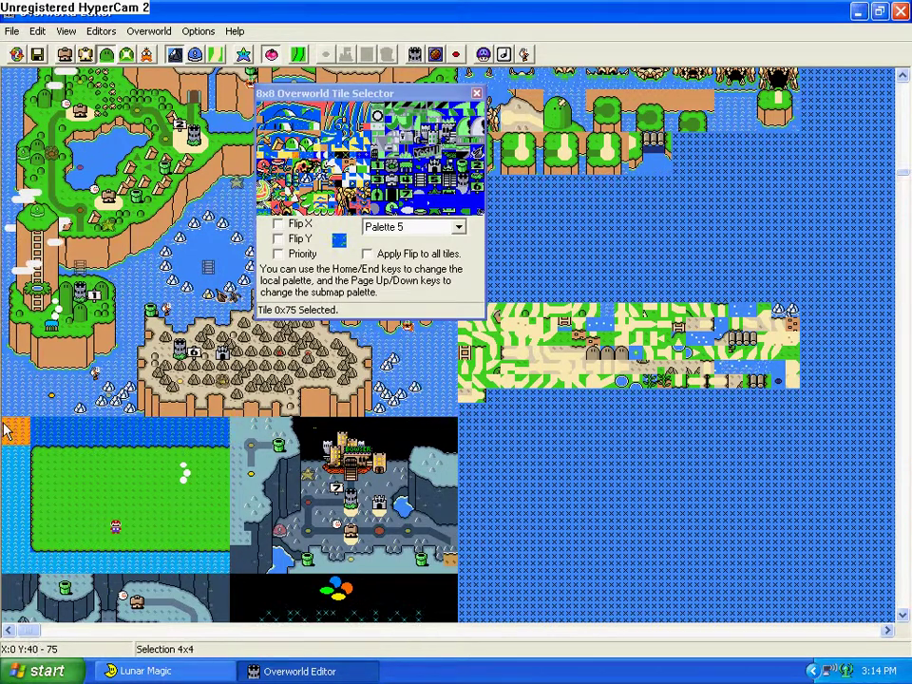
Copy the Palette 5 water down the landmass's left side and along its bottom to the submap's right border.
drag(4, 483, 26, 471)
right_click(37, 556)
right_click(68, 550)
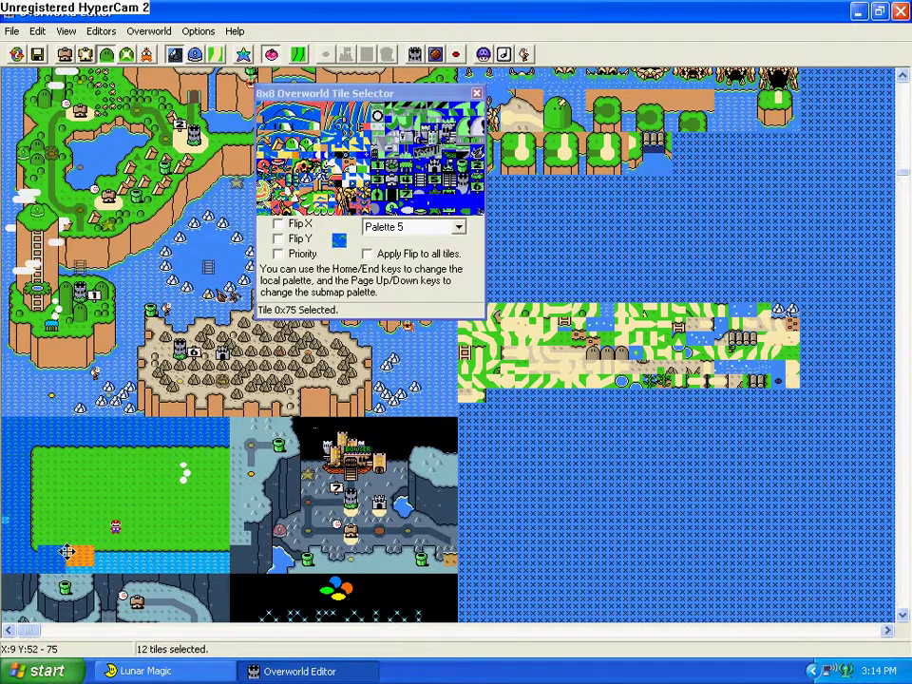
drag(68, 550, 210, 546)
drag(84, 545, 68, 550)
right_click(40, 548)
Cover the remaining light water at the submap's left border with Palette 5 water and close the 8x8 tile selector.
click(54, 527)
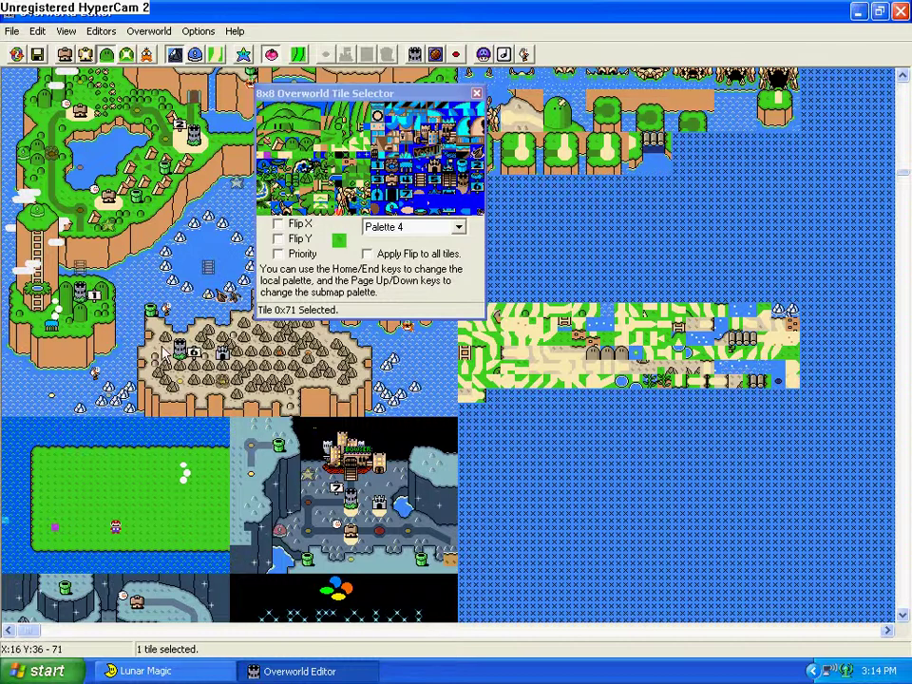
right_click(24, 479)
drag(4, 513, 19, 498)
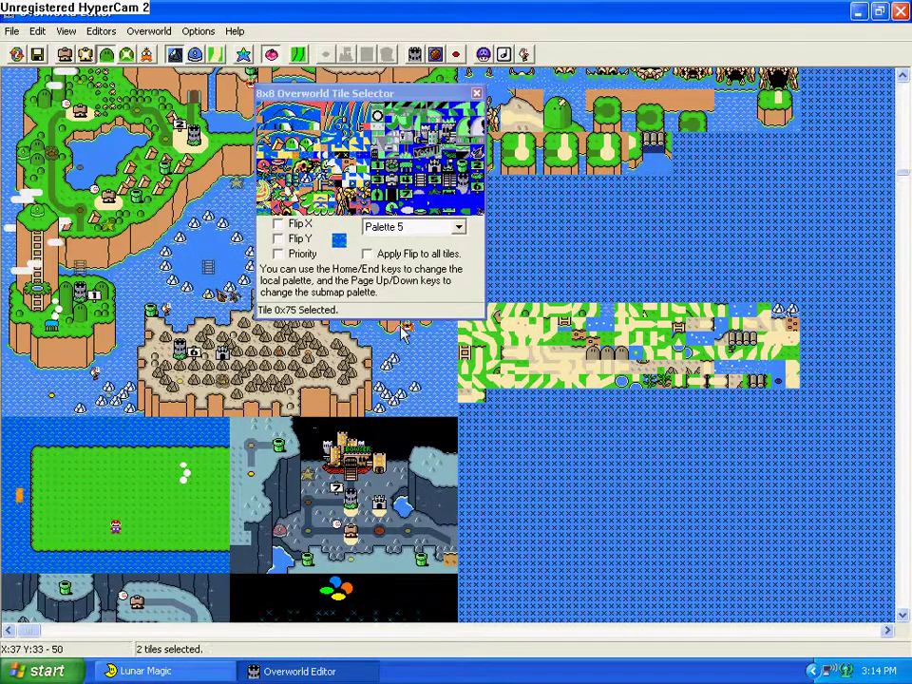
click(477, 94)
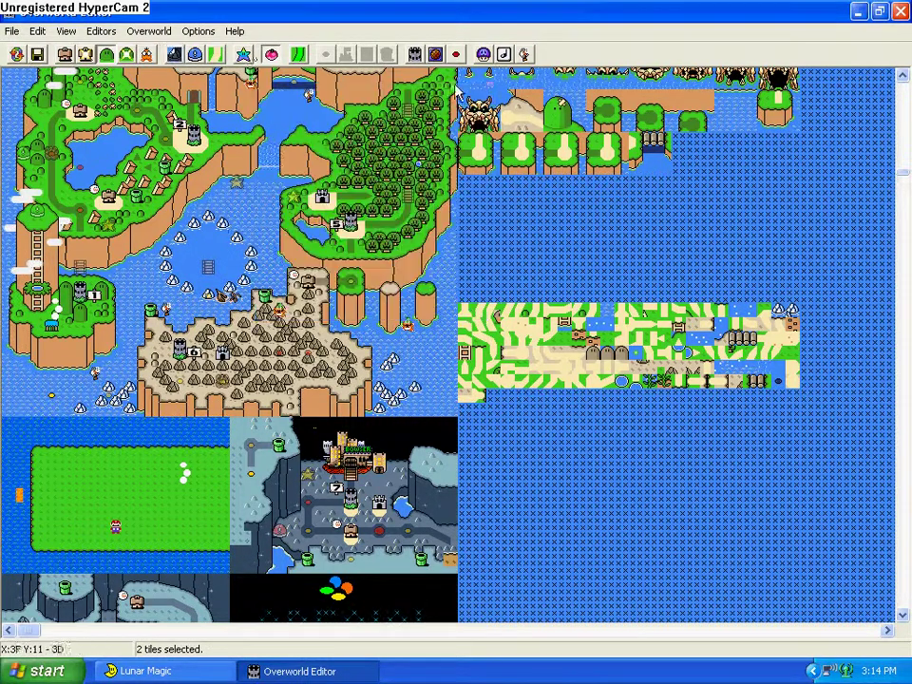
Switch to sprite editing and move Mario and the smoke sprite to the landmass's left side.
click(147, 55)
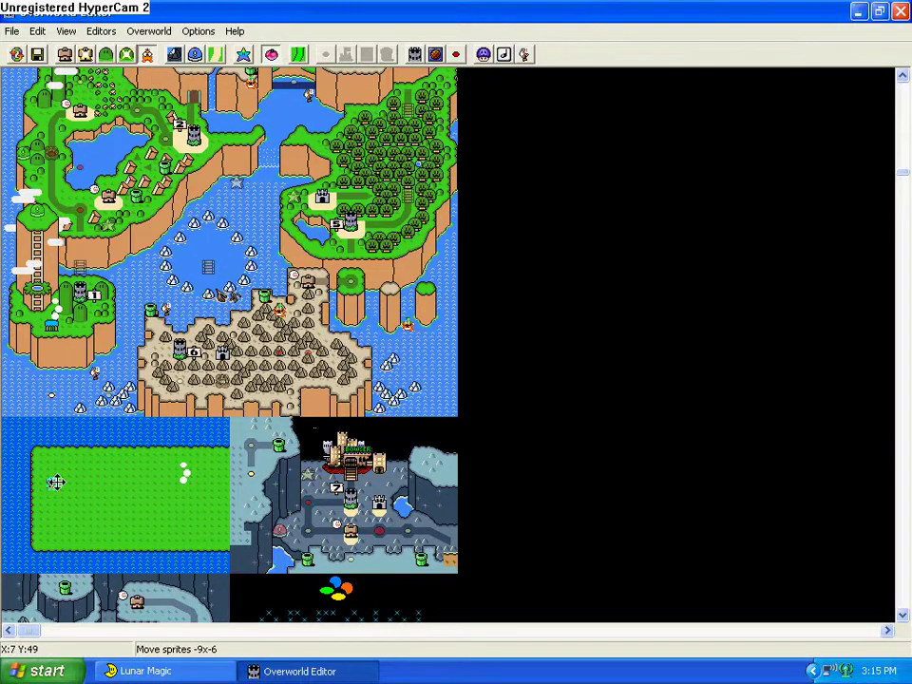
drag(55, 497, 54, 496)
drag(180, 472, 61, 485)
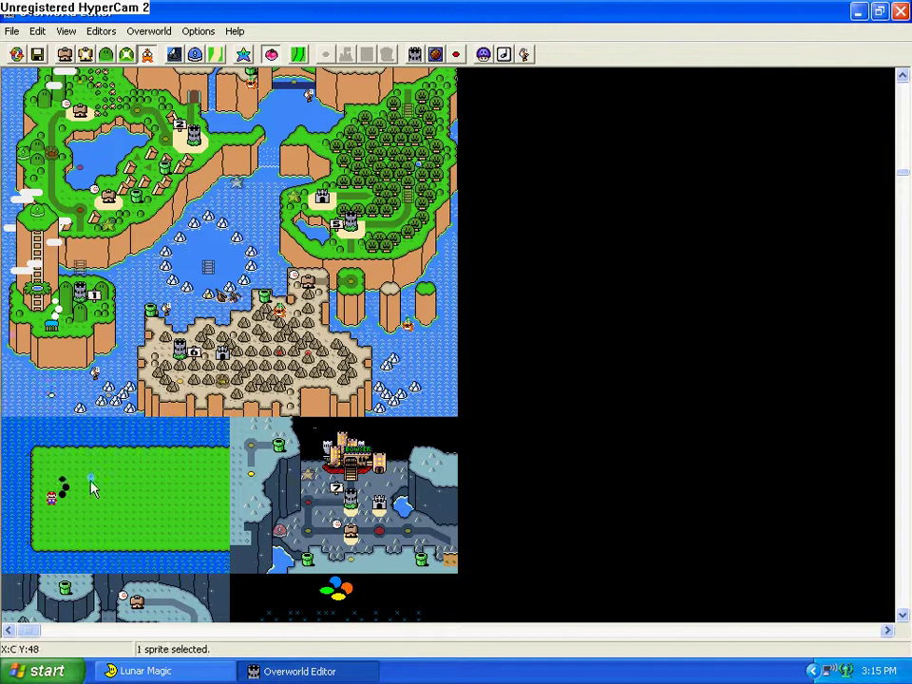
Switch to Layer 1 16x16 editing, place house tile 0x56 at Mario's position, and close the 16x16 tile selector.
click(36, 30)
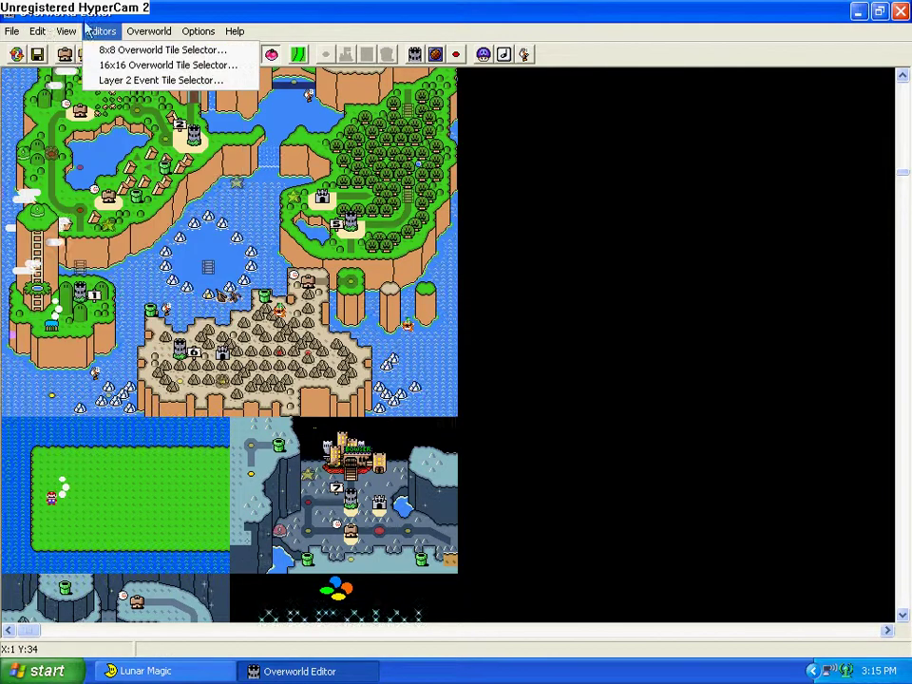
click(95, 50)
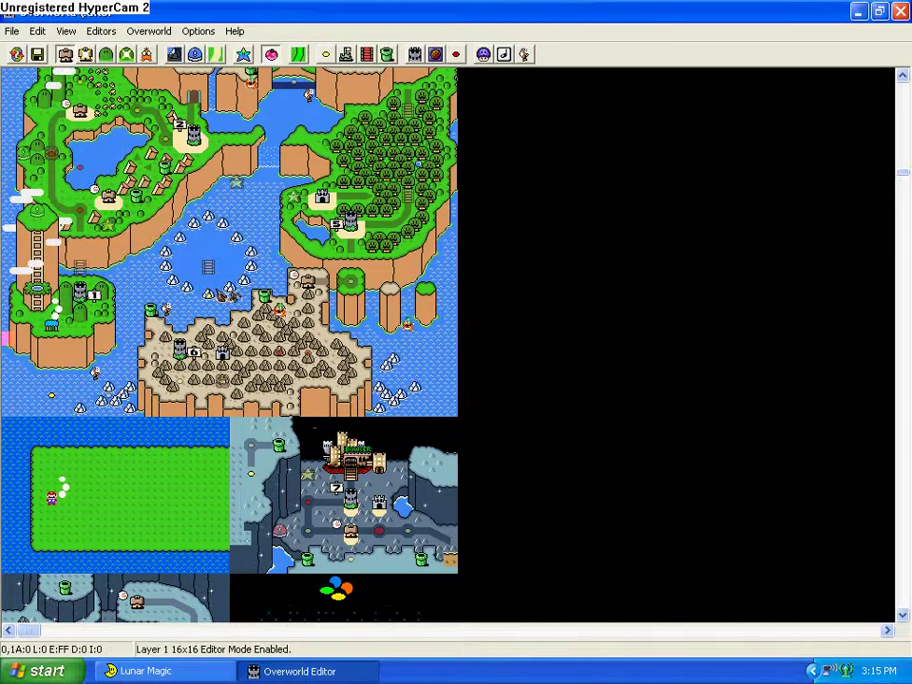
click(196, 55)
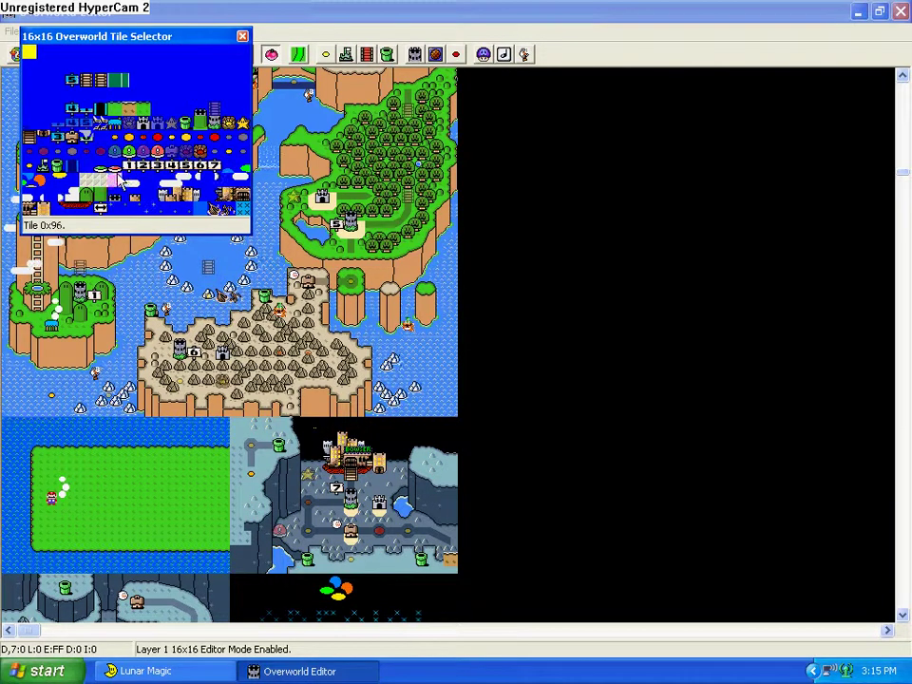
click(113, 124)
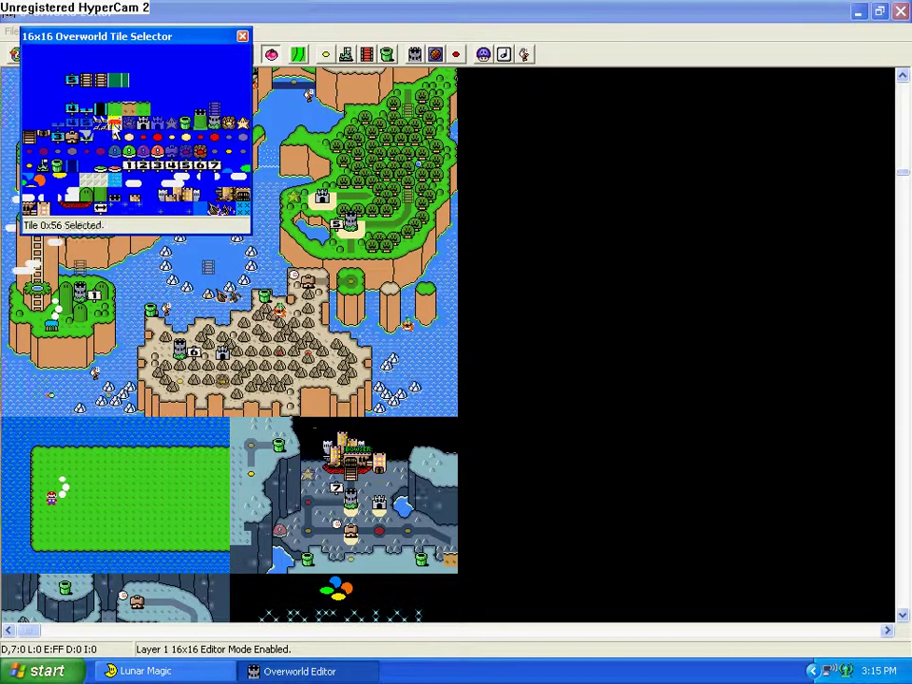
right_click(93, 487)
drag(93, 491, 54, 502)
click(94, 502)
click(84, 292)
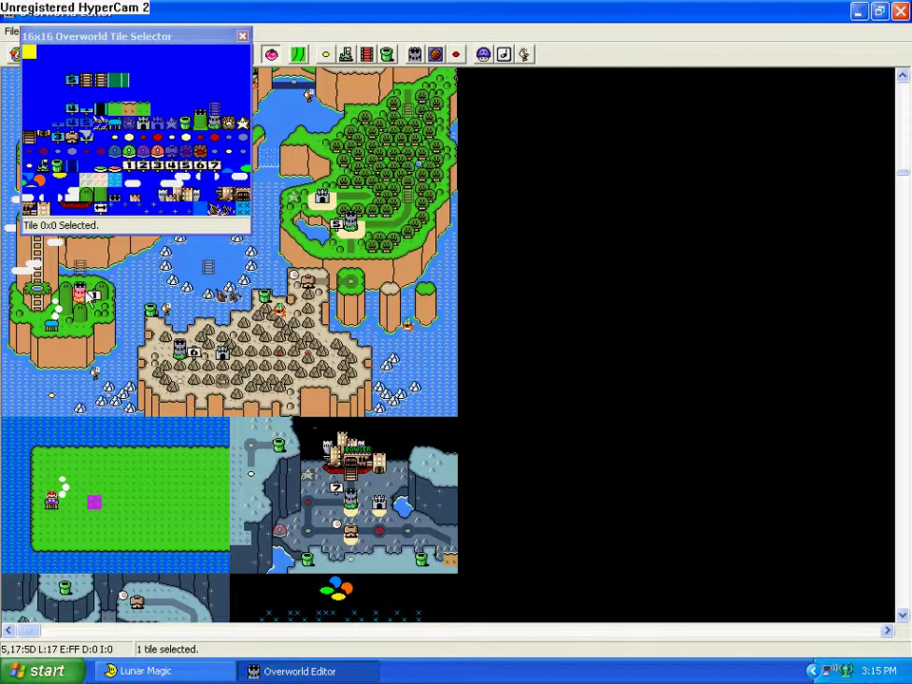
click(242, 36)
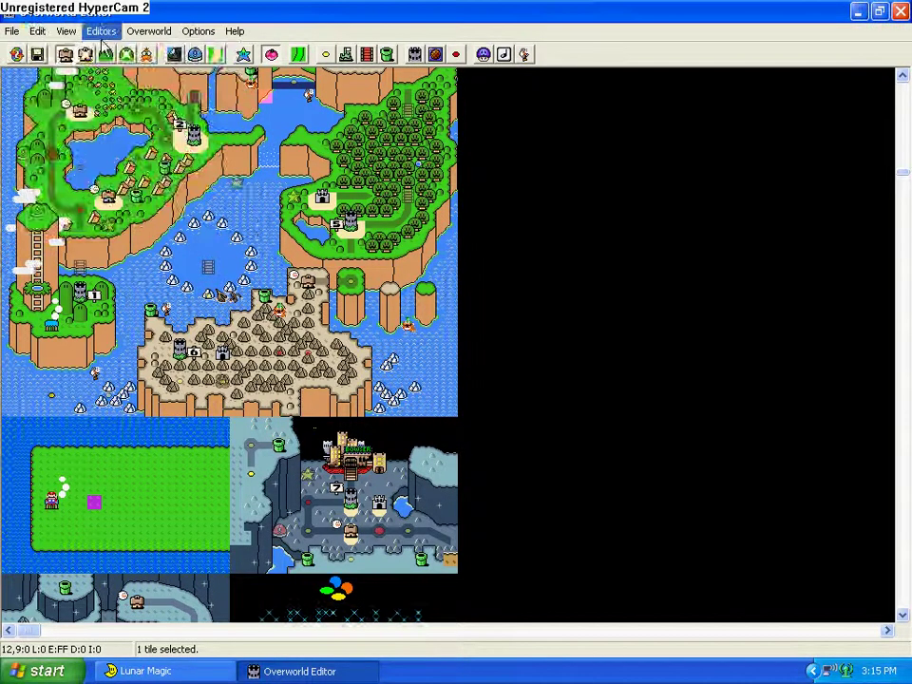
Switch to Layer 2 8x8 editing and place a sandy patch copied from the main map beneath the house.
click(65, 31)
mouse_move(37, 30)
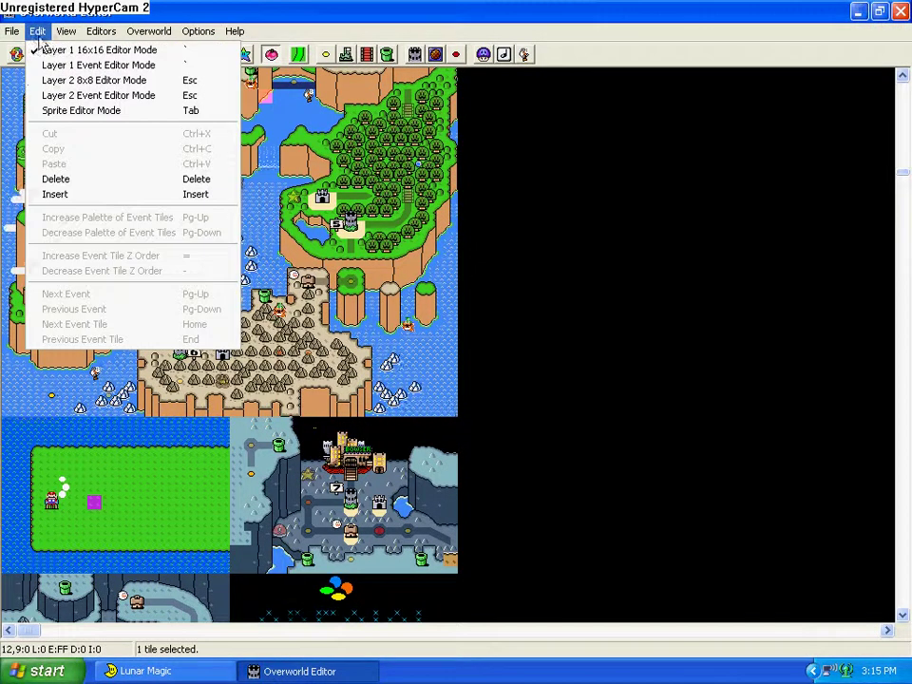
click(81, 80)
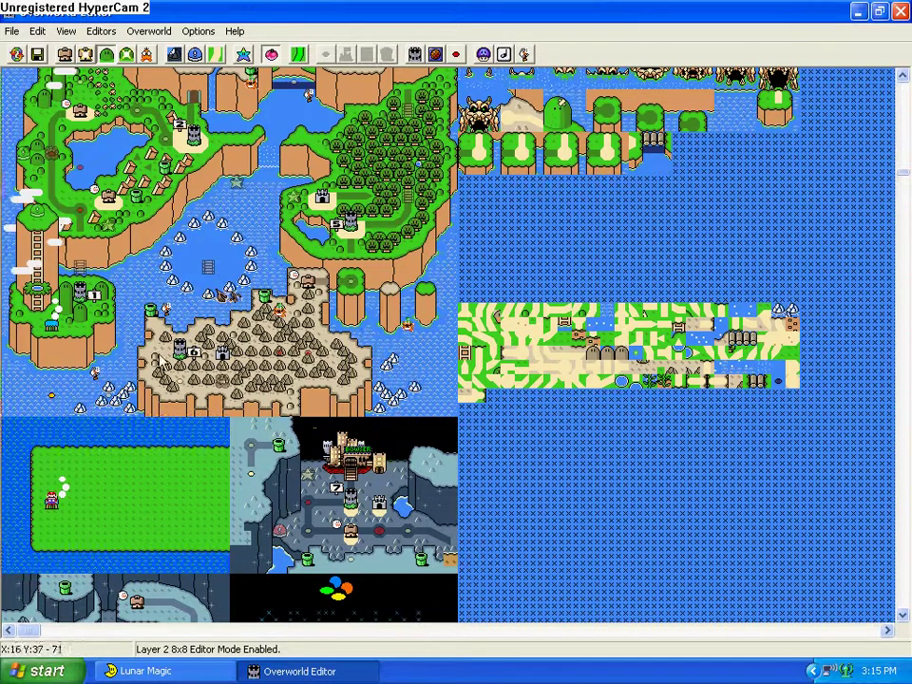
click(100, 207)
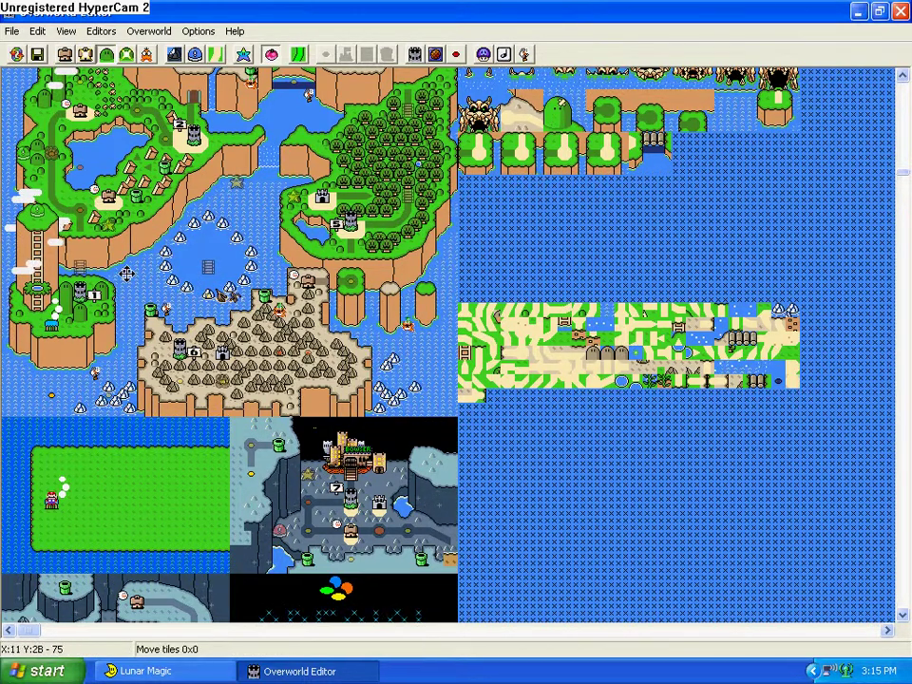
click(94, 208)
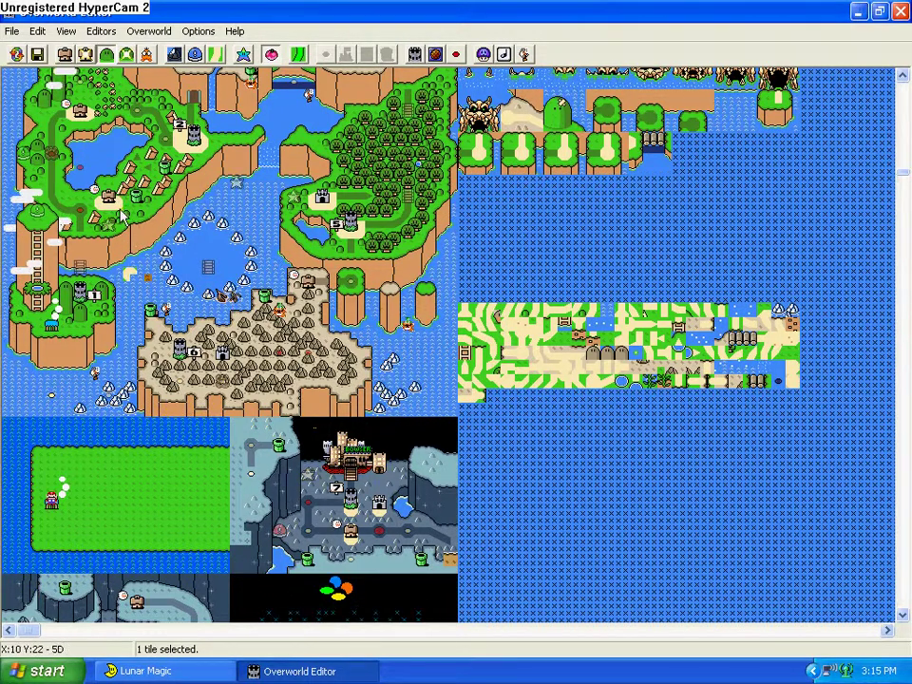
click(133, 276)
click(133, 276)
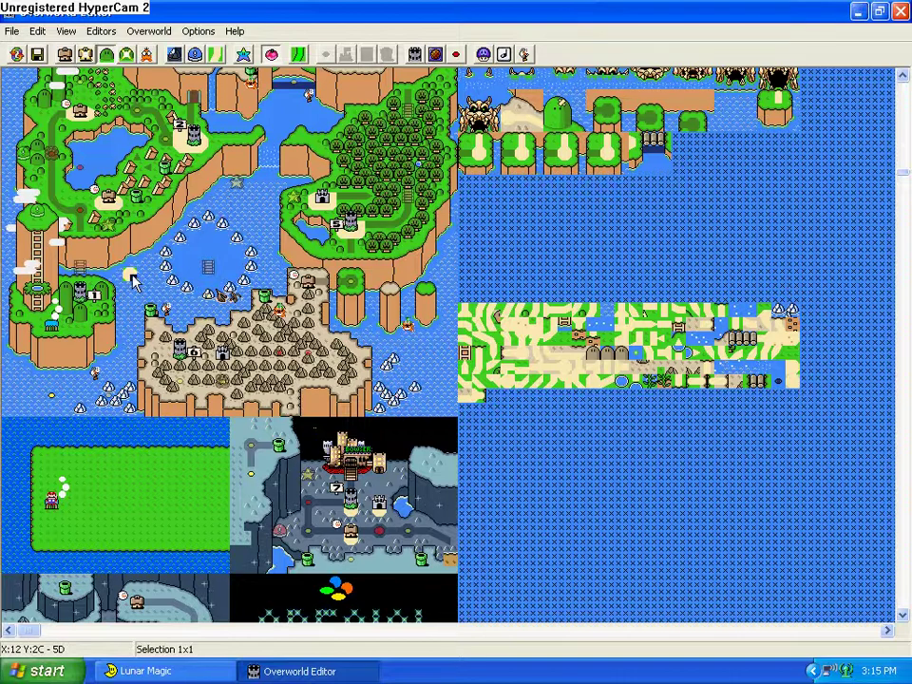
drag(133, 276, 127, 277)
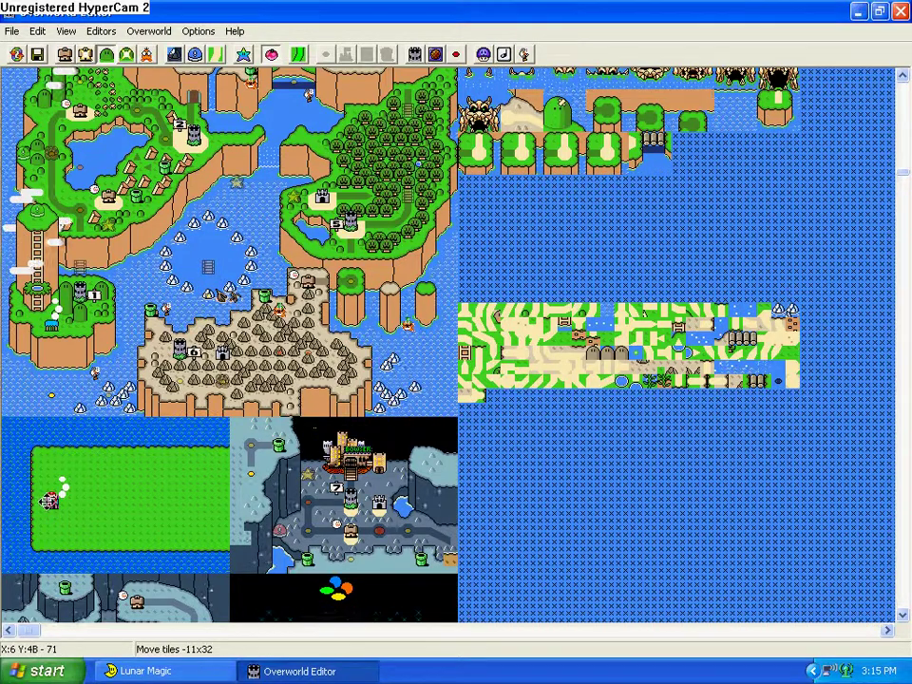
drag(49, 501, 53, 495)
click(53, 500)
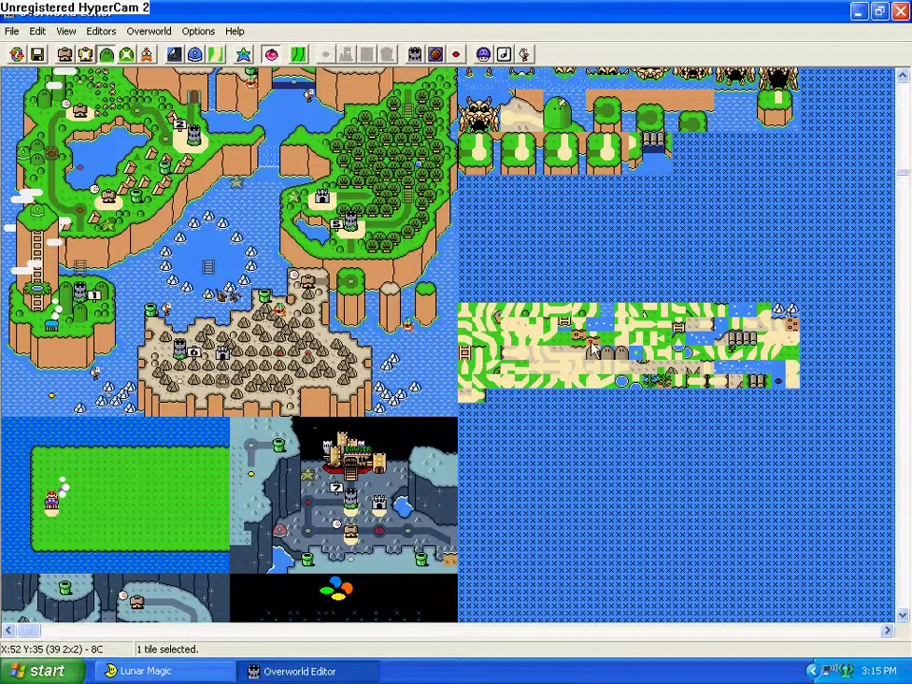
Extend a straight sand path to the right of the house using copied path tiles, and end it with a round sand patch.
drag(671, 337, 664, 328)
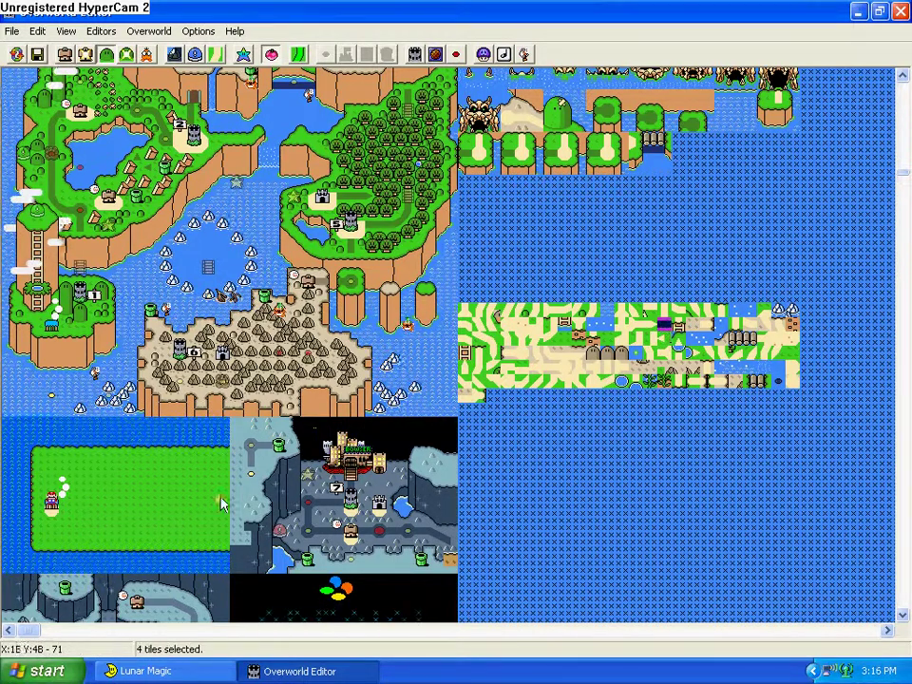
right_click(79, 509)
click(103, 490)
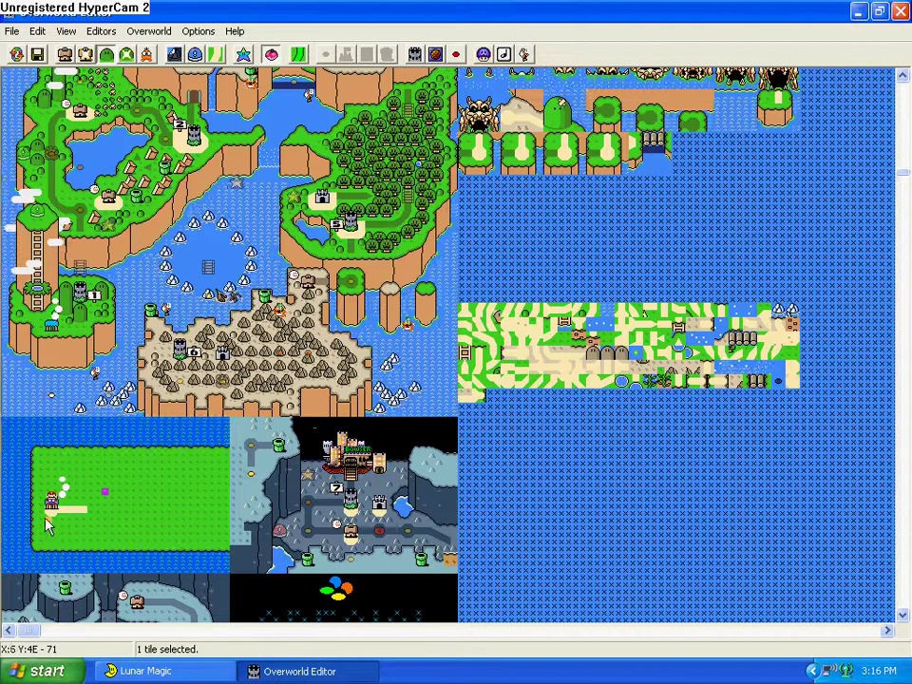
right_click(90, 508)
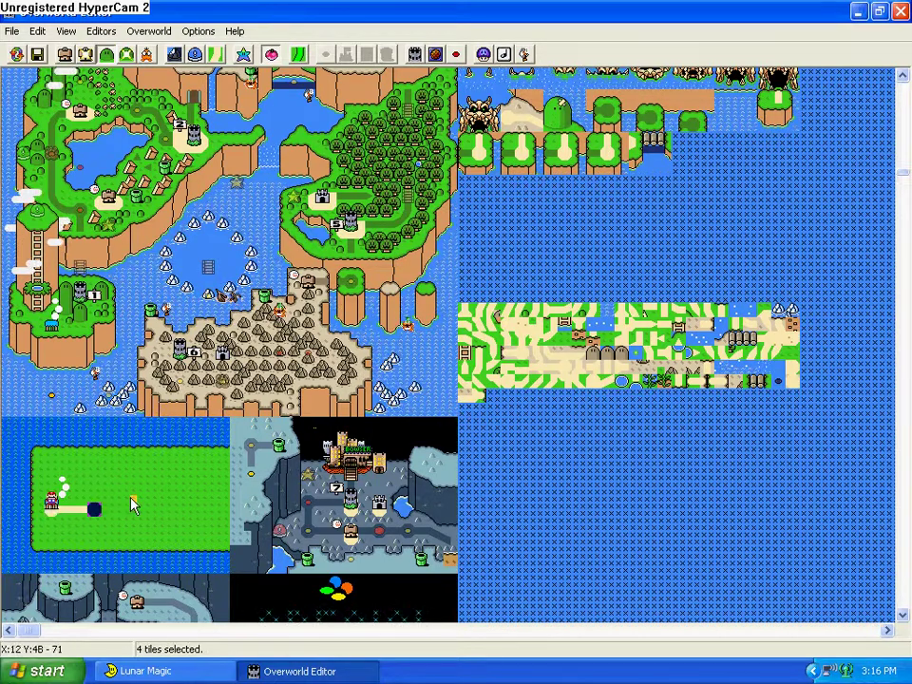
Save the overworld changes to the ROM.
click(133, 498)
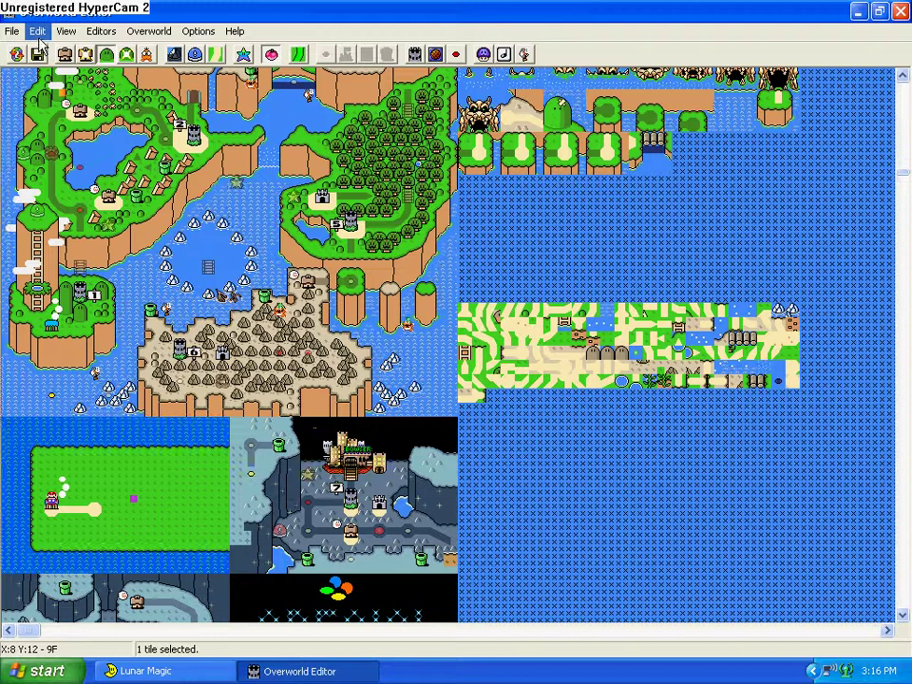
click(37, 32)
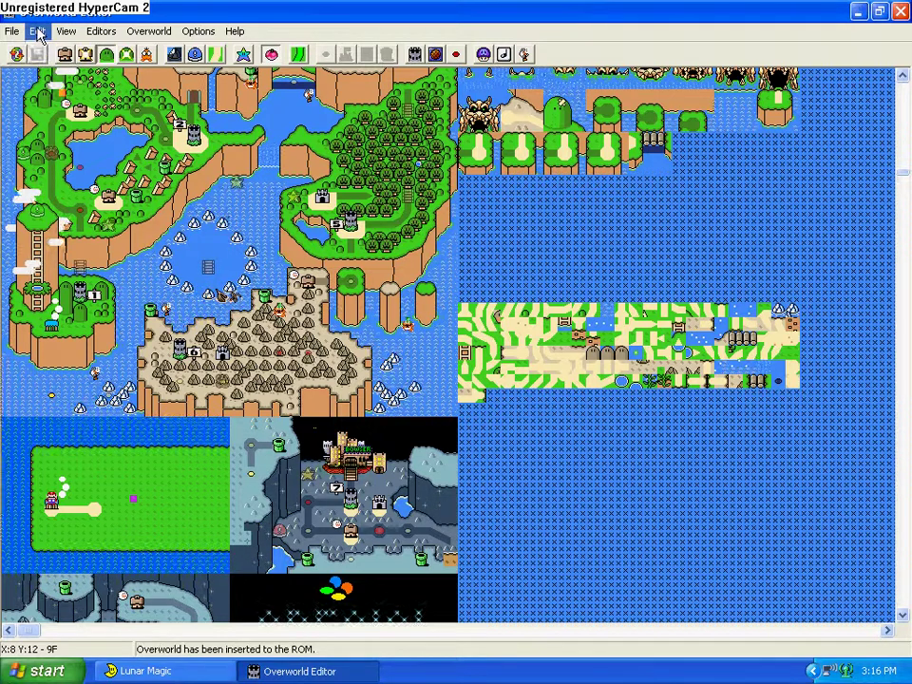
Switch to Layer 1 16x16 editing, bring up the 16x16 tile selector beside the submap, and show the Layer 1 Mario paths.
click(95, 51)
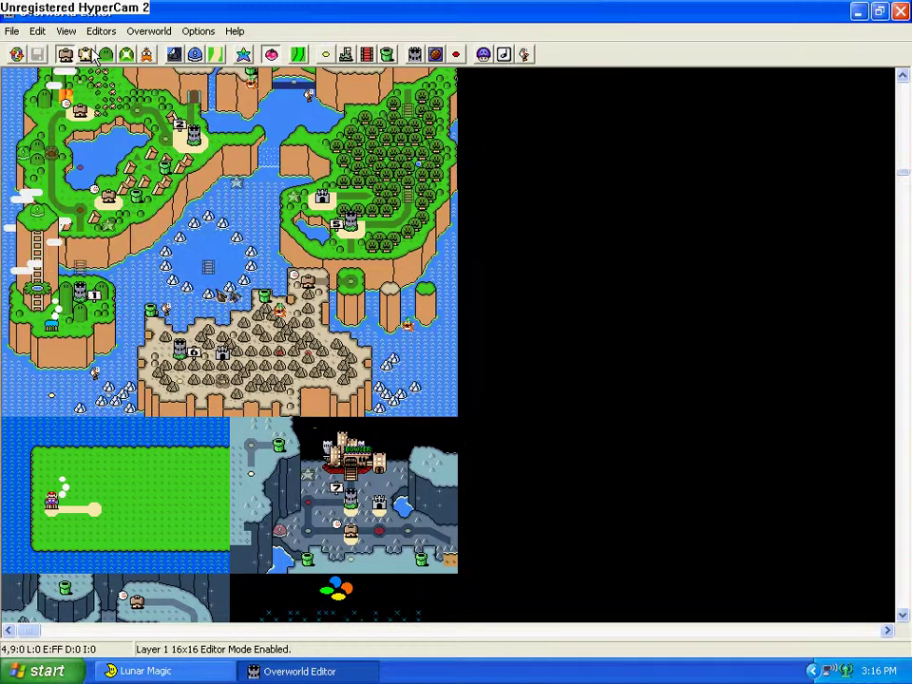
click(195, 55)
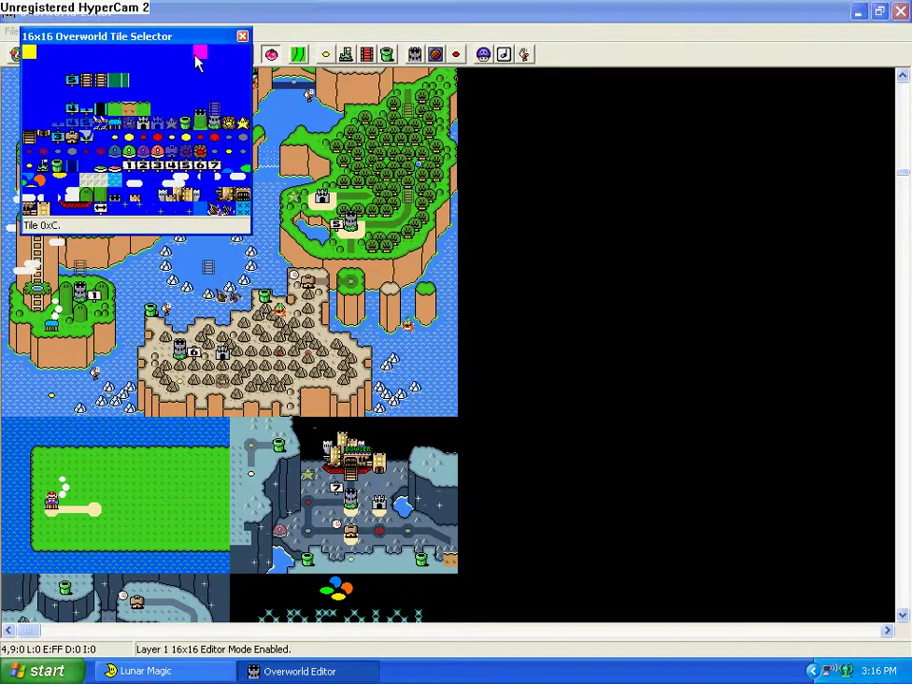
drag(191, 36, 438, 65)
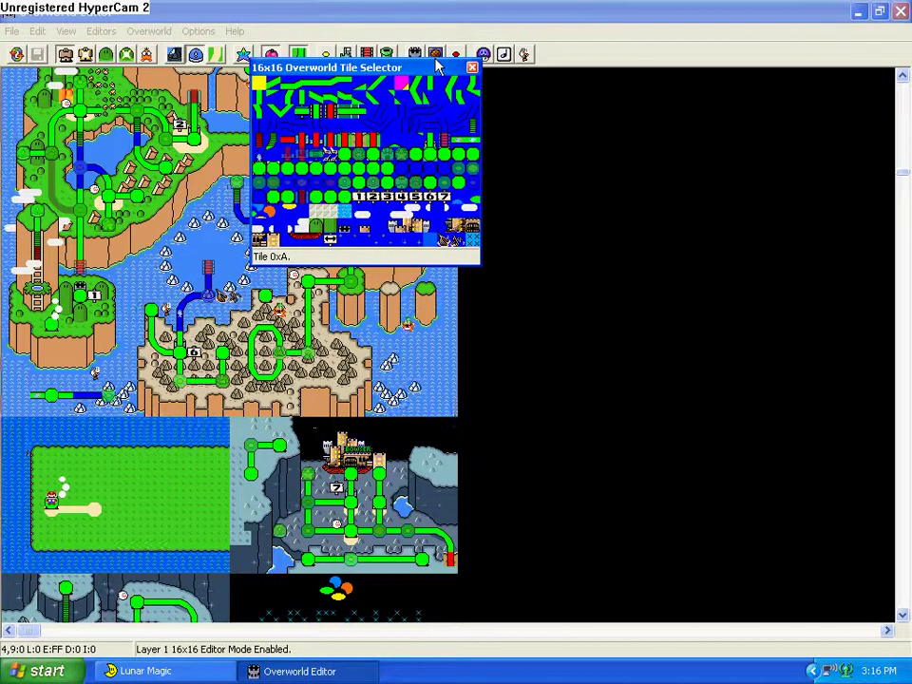
Place two straight horizontal Mario path tiles along the sand path, from the house to the round patch.
click(303, 83)
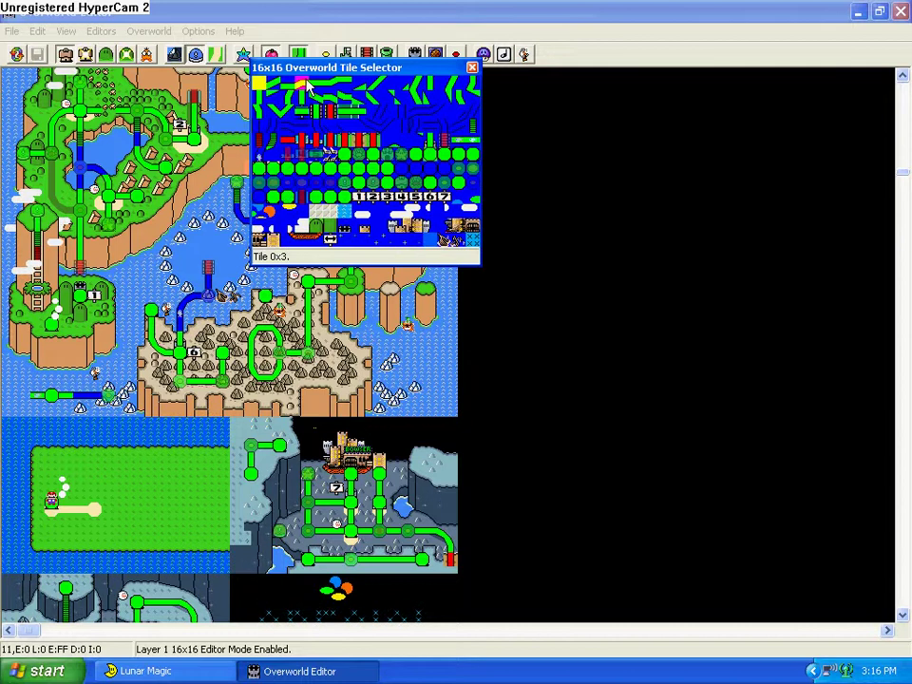
click(257, 208)
click(107, 488)
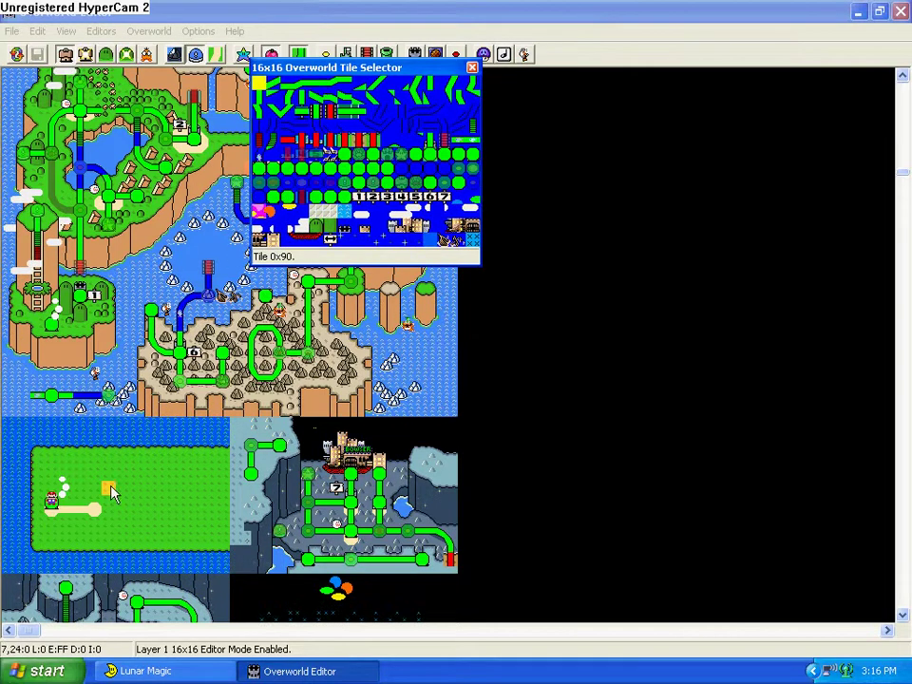
click(287, 183)
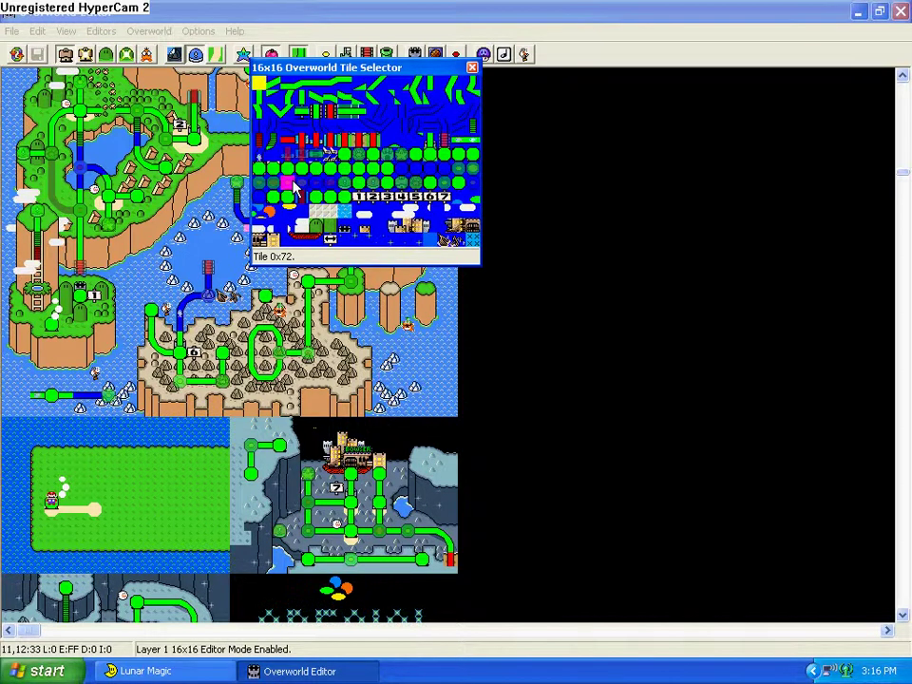
click(259, 169)
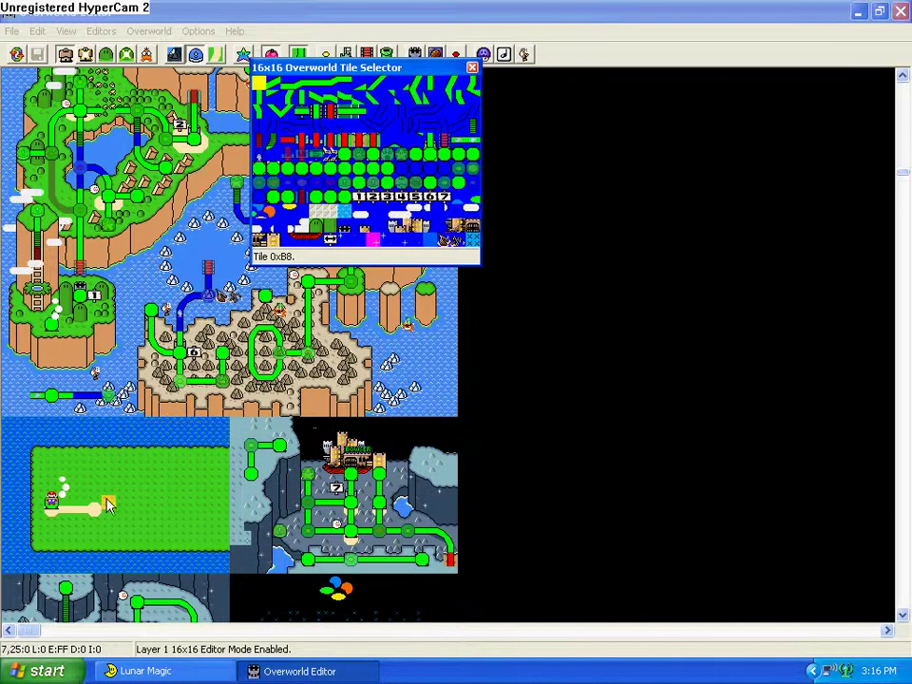
click(51, 514)
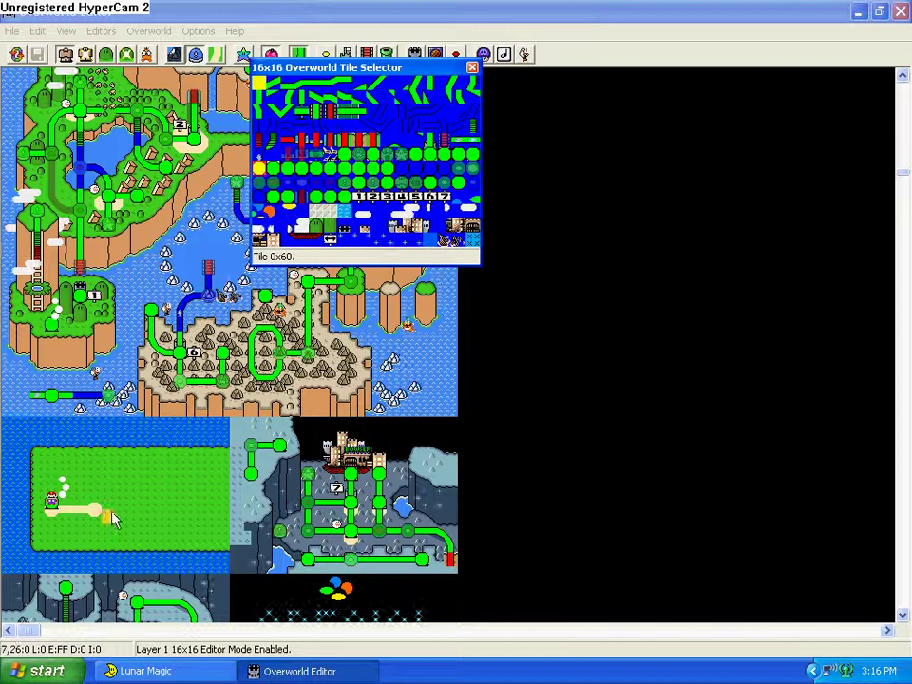
click(315, 84)
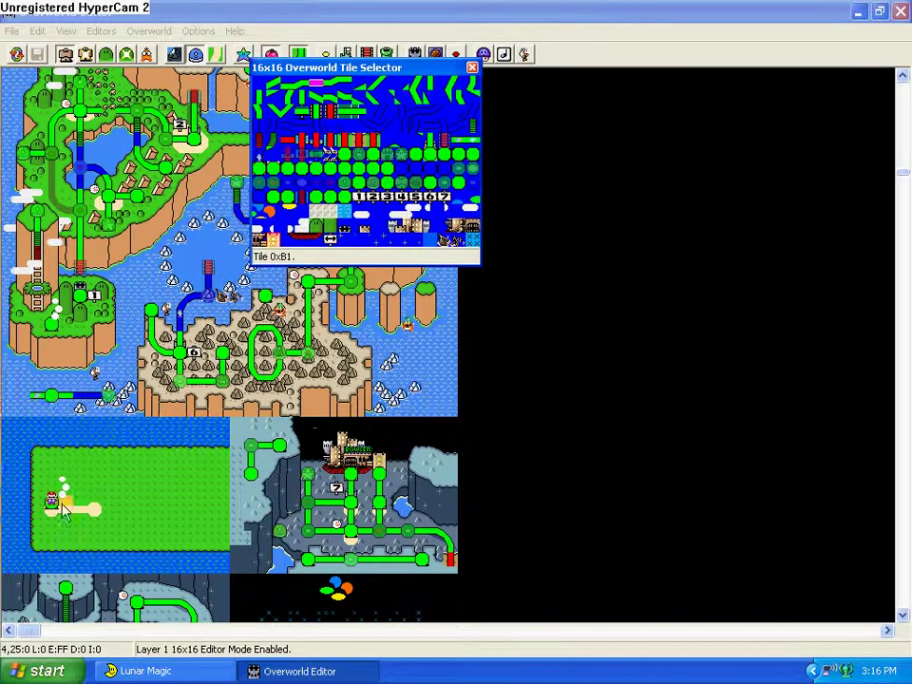
right_click(63, 504)
right_click(78, 502)
Hide the Mario paths and place a yellow level dot tile on the round sand patch at the path's end.
click(123, 473)
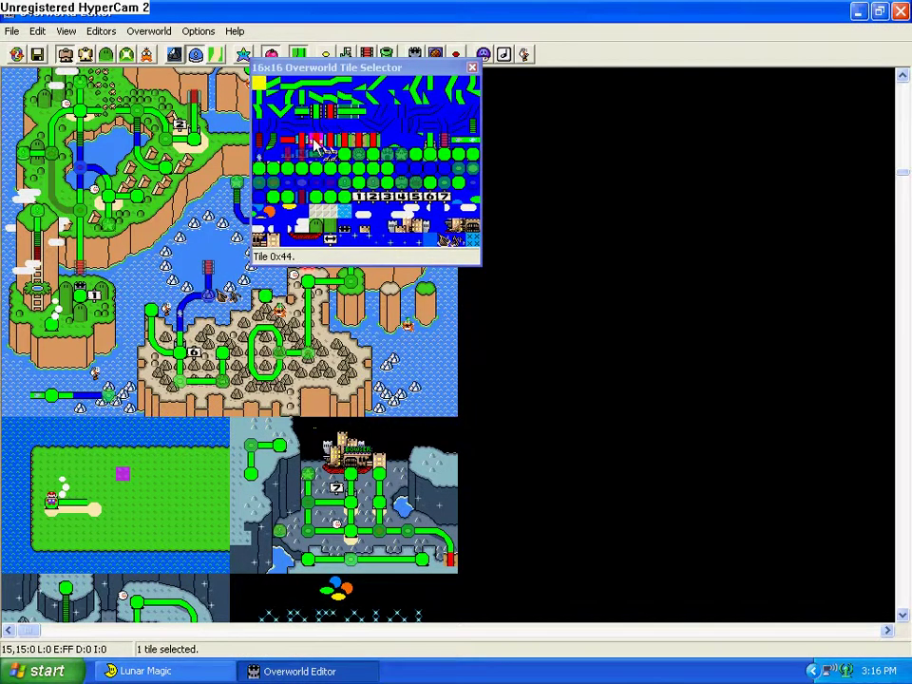
click(380, 144)
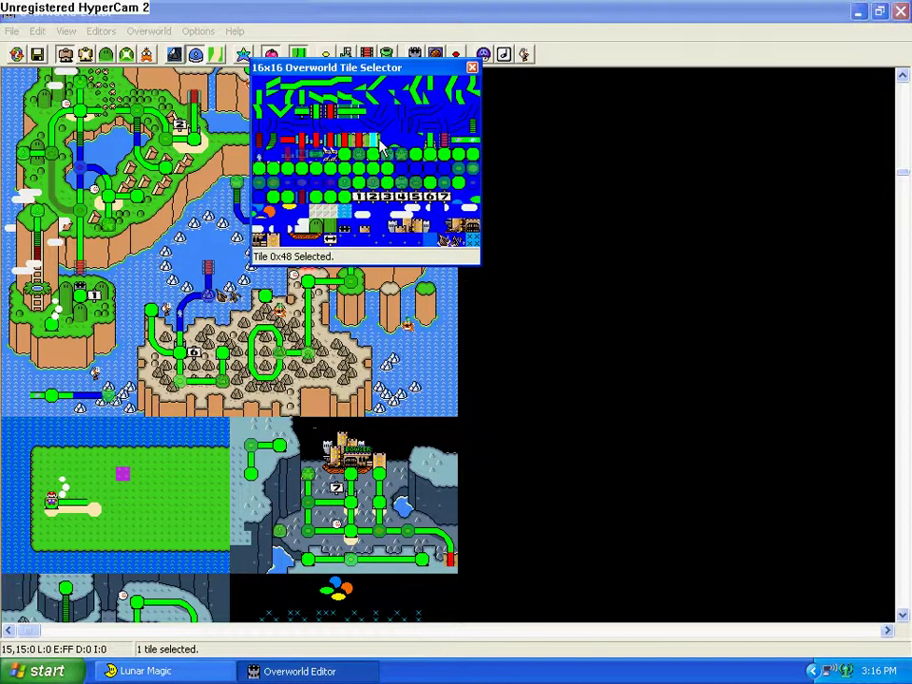
click(435, 54)
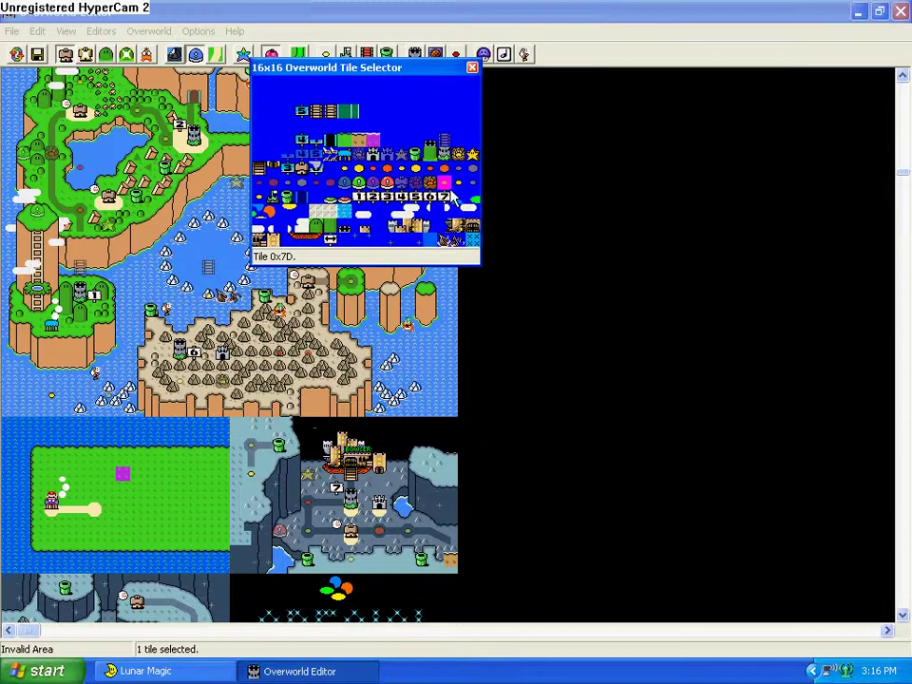
click(457, 189)
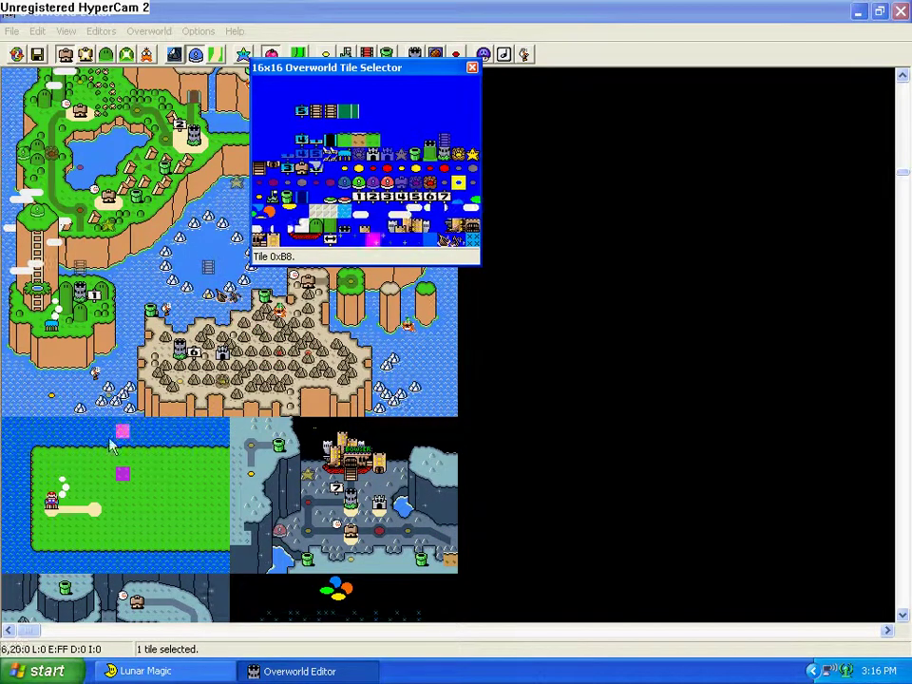
click(95, 513)
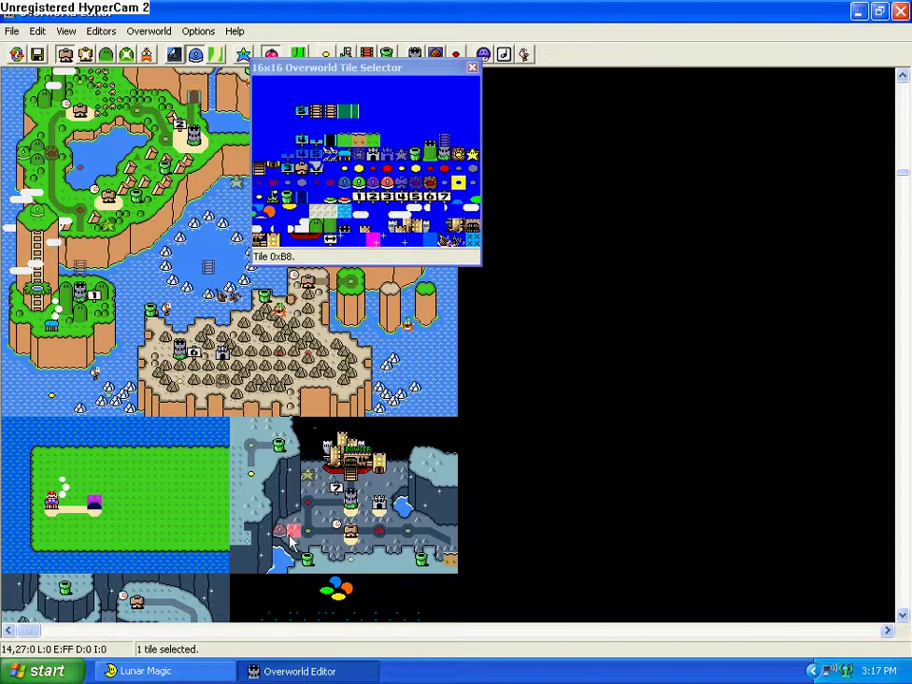
key(Delete)
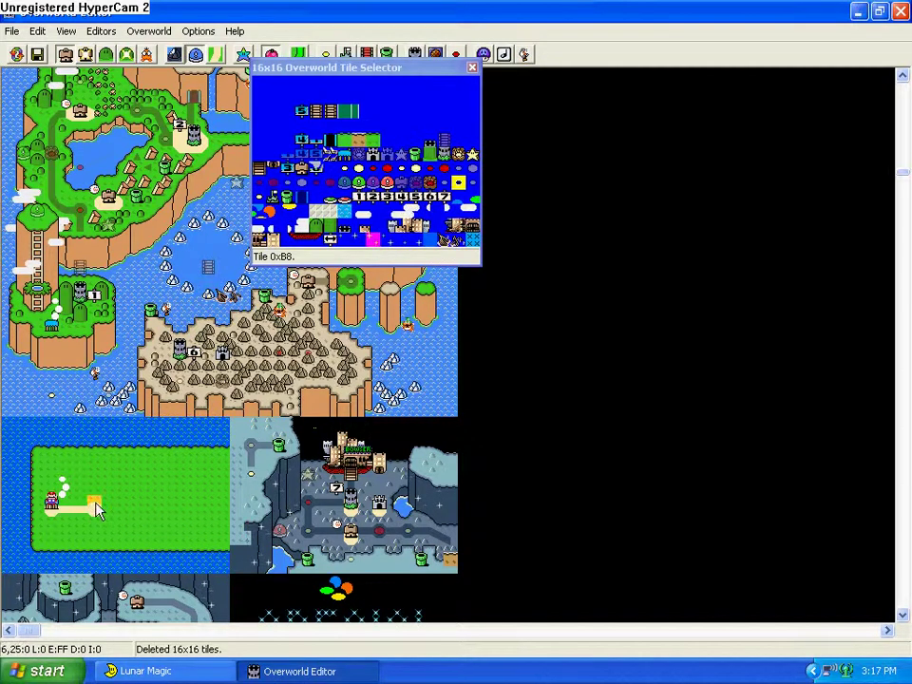
click(149, 487)
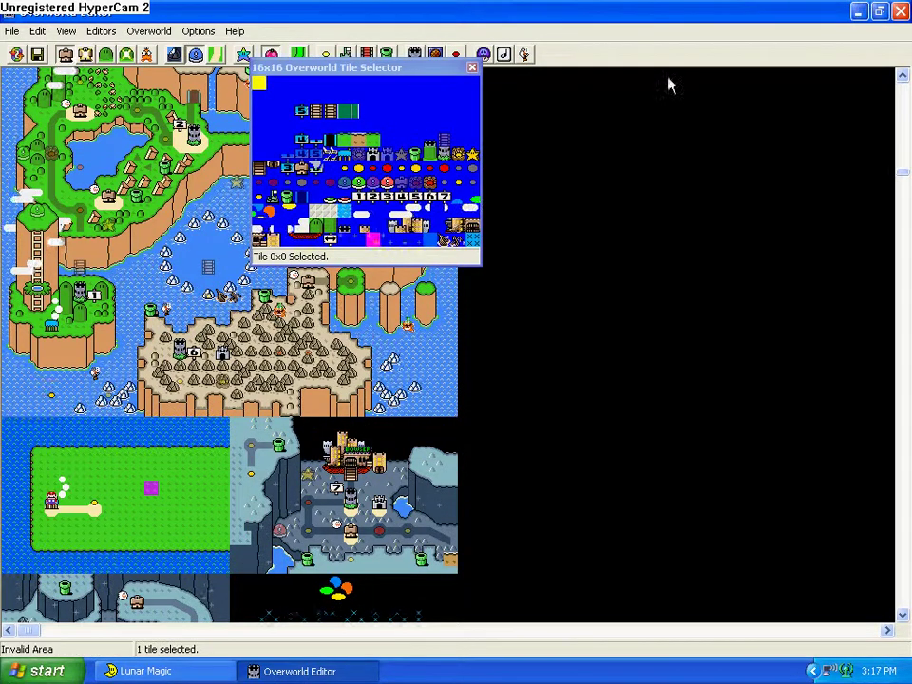
click(471, 68)
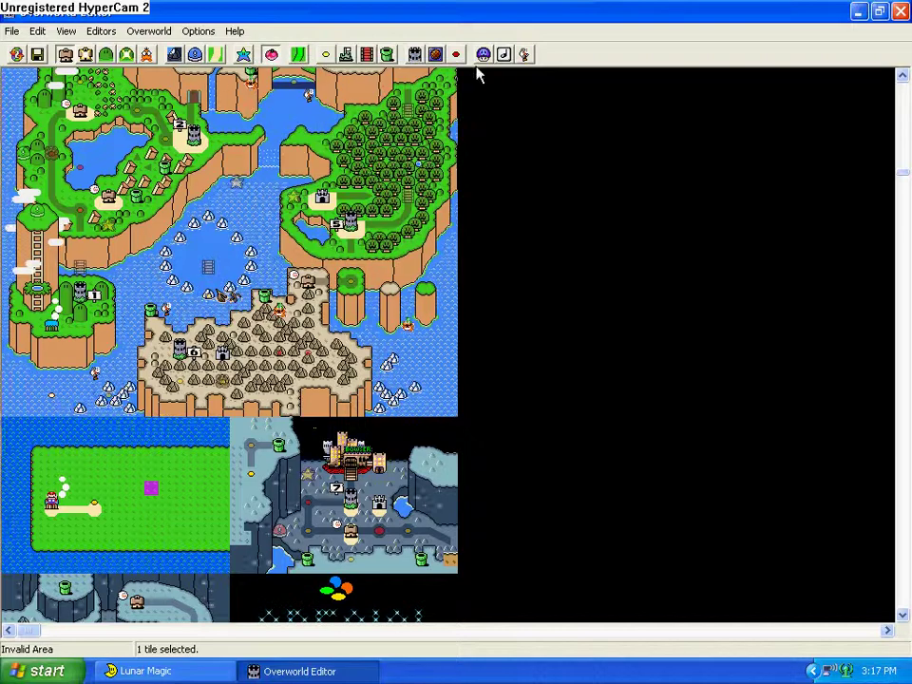
Switch to Layer 2 8x8 editing and move the whole sand path up one 8x8 tile to line up with the level dot.
click(37, 30)
click(71, 81)
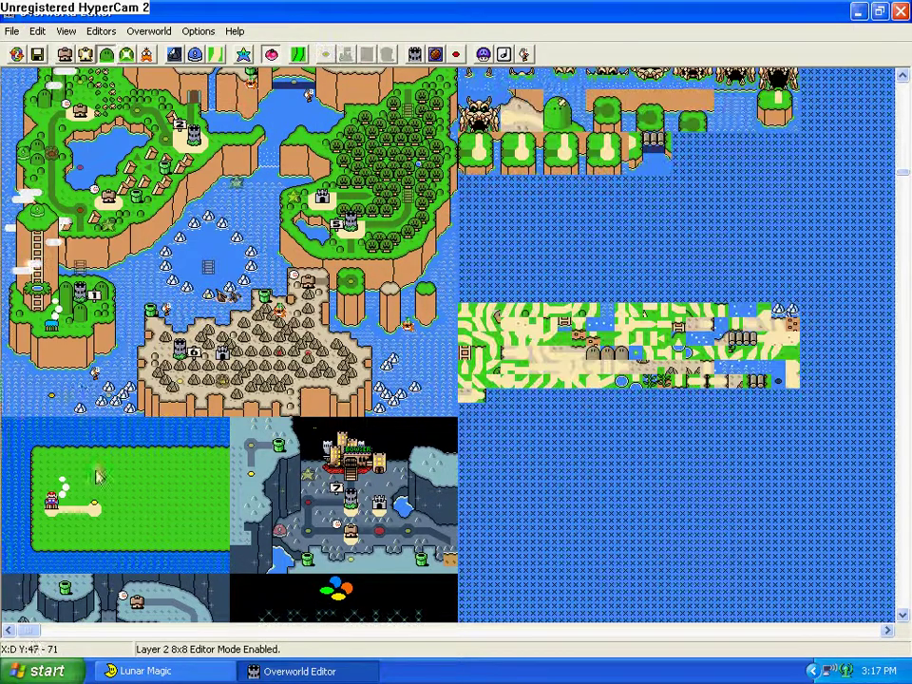
drag(100, 529, 46, 502)
click(113, 492)
click(127, 521)
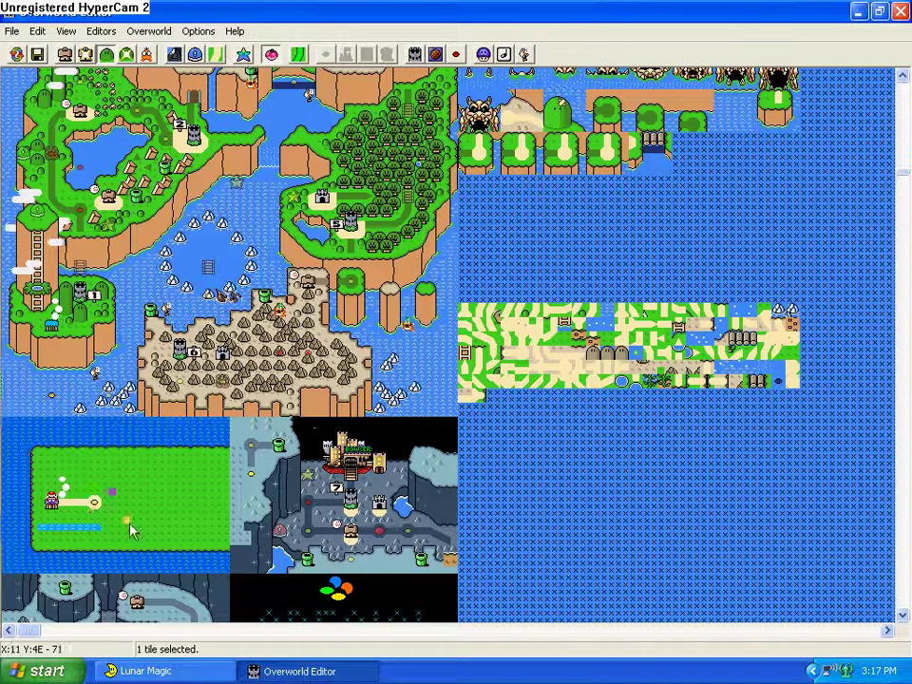
Cover the strip of water beneath the moved sand path with a row of grass tiles.
drag(112, 532, 39, 539)
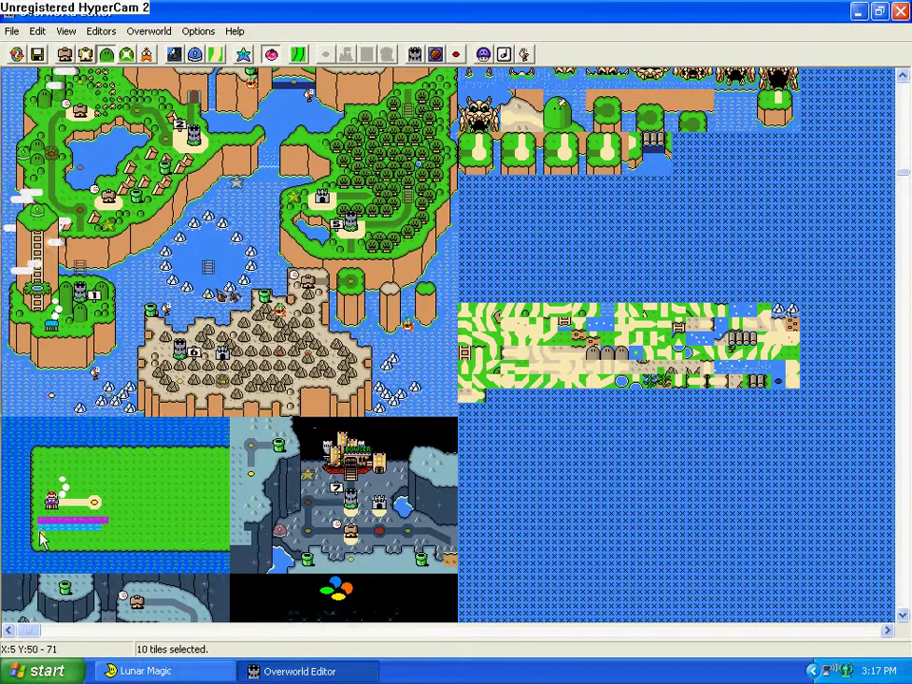
click(48, 521)
click(119, 513)
Switch back to Layer 1 16x16 editing and open the level tile settings for the house tile.
click(66, 30)
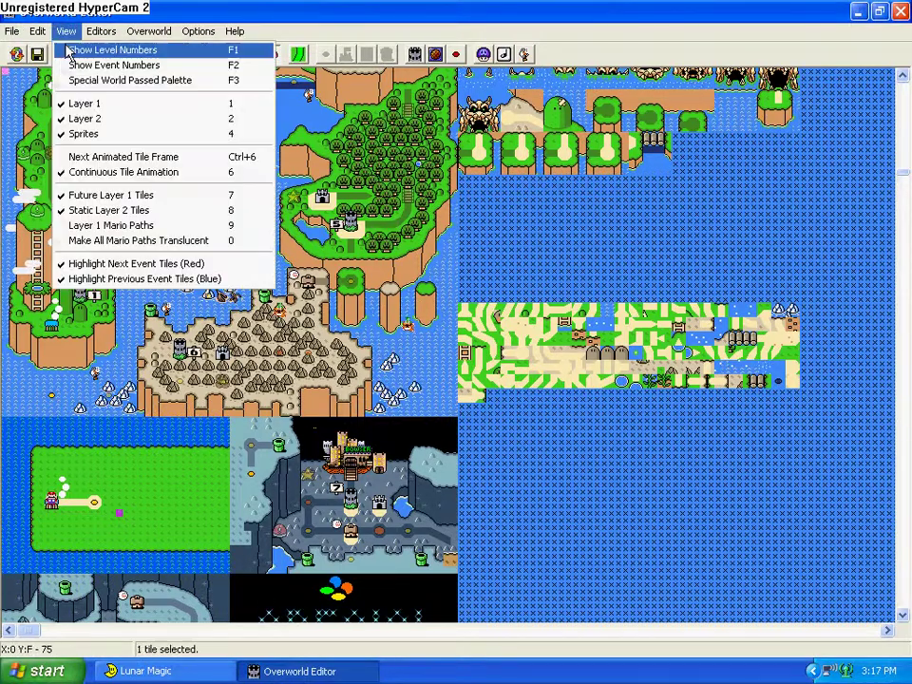
click(44, 52)
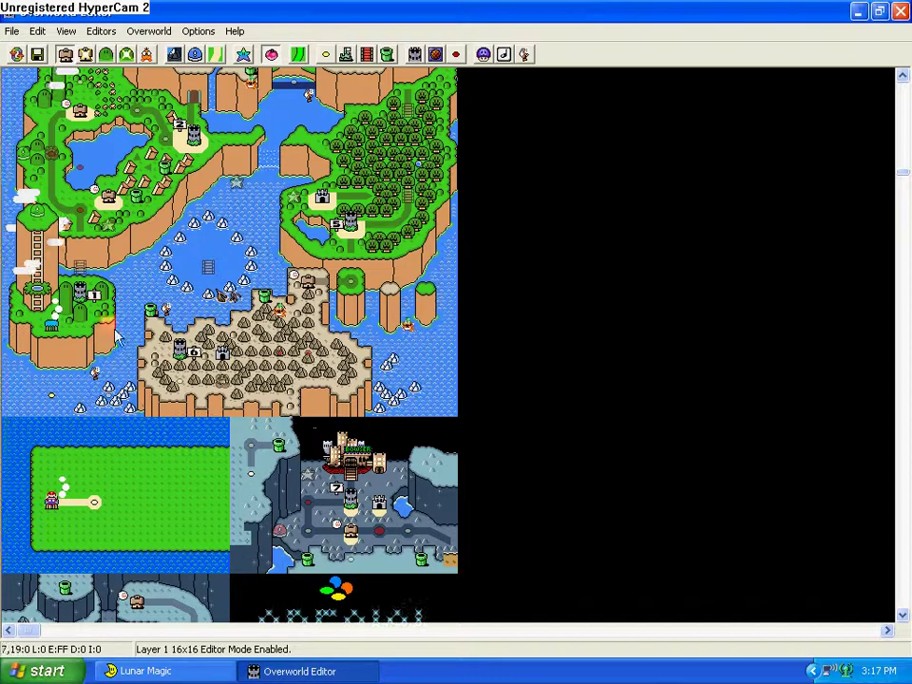
click(54, 513)
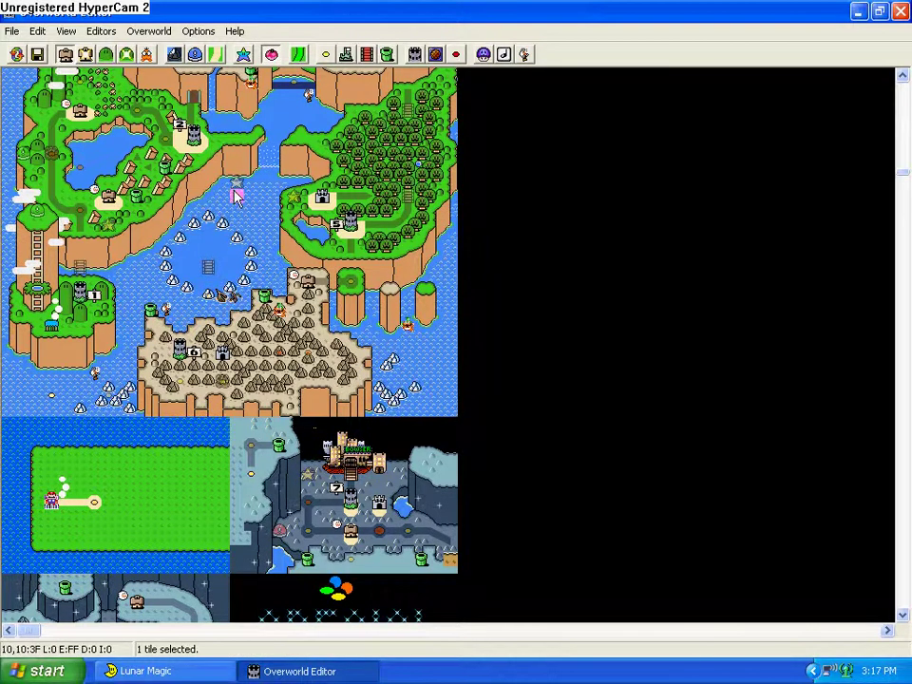
click(327, 55)
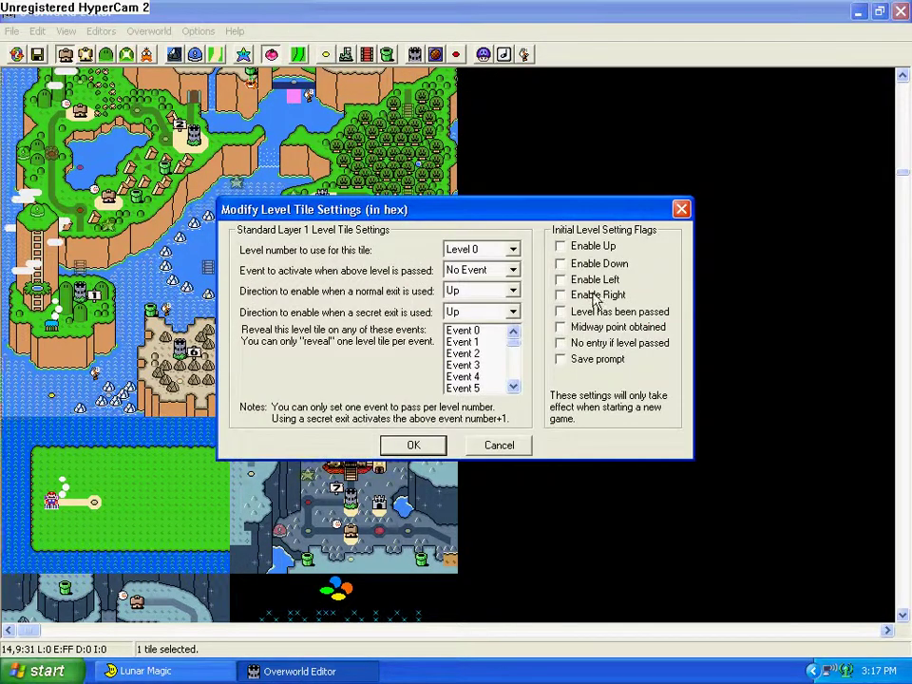